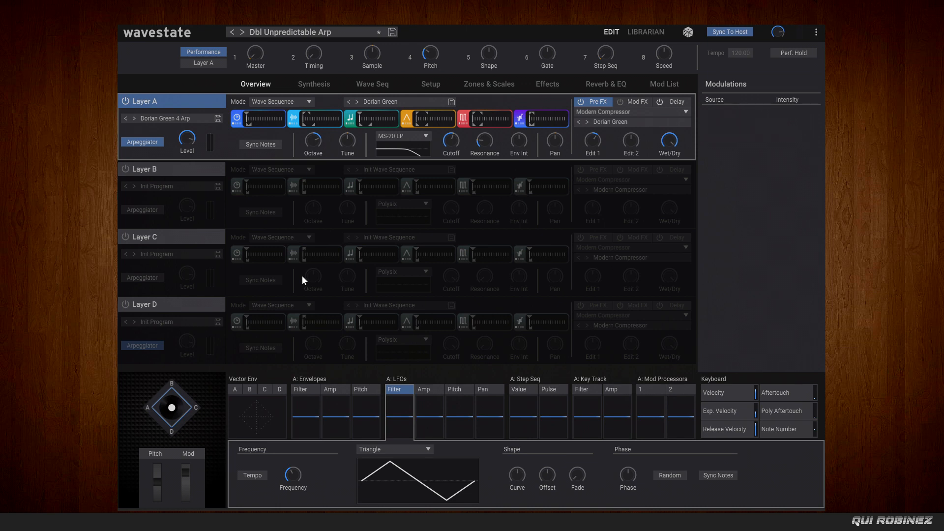
Search the performance library for "init perfo" and load Init Performance
click(302, 37)
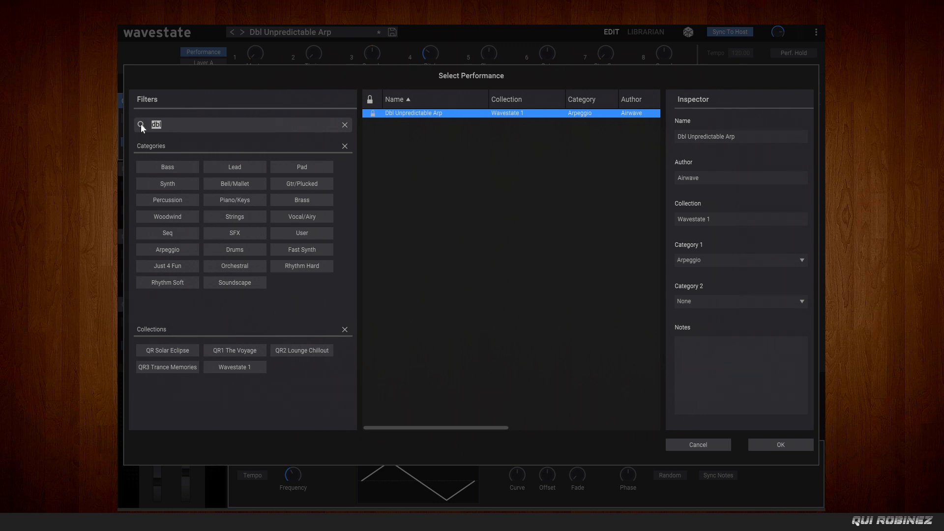
text(init perfo)
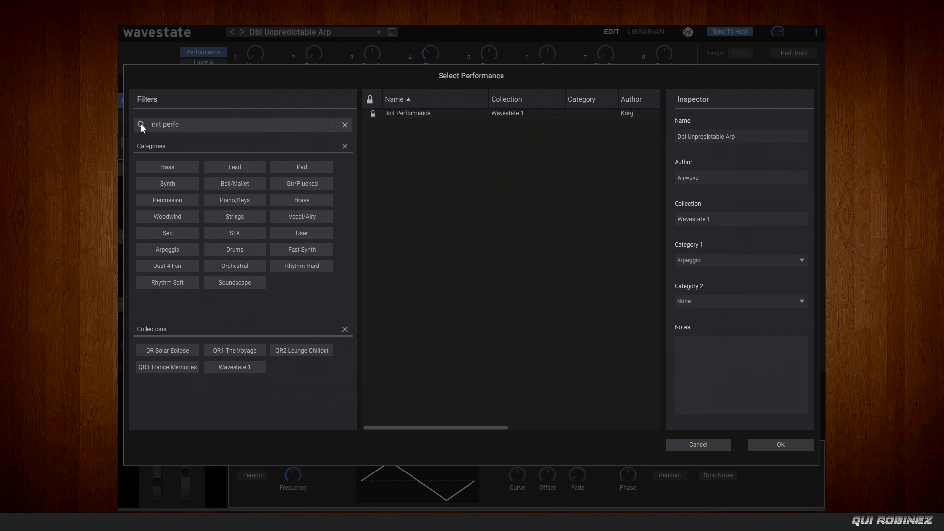
click(418, 113)
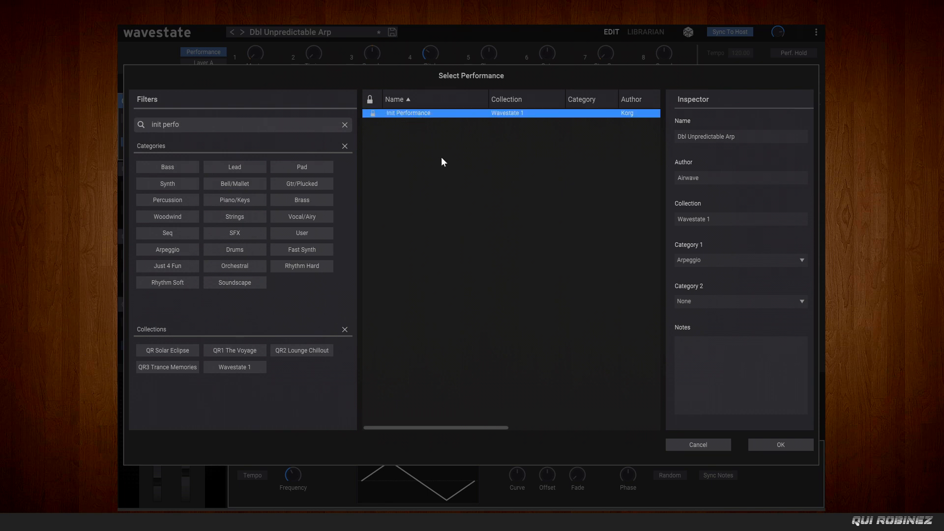
key(Return)
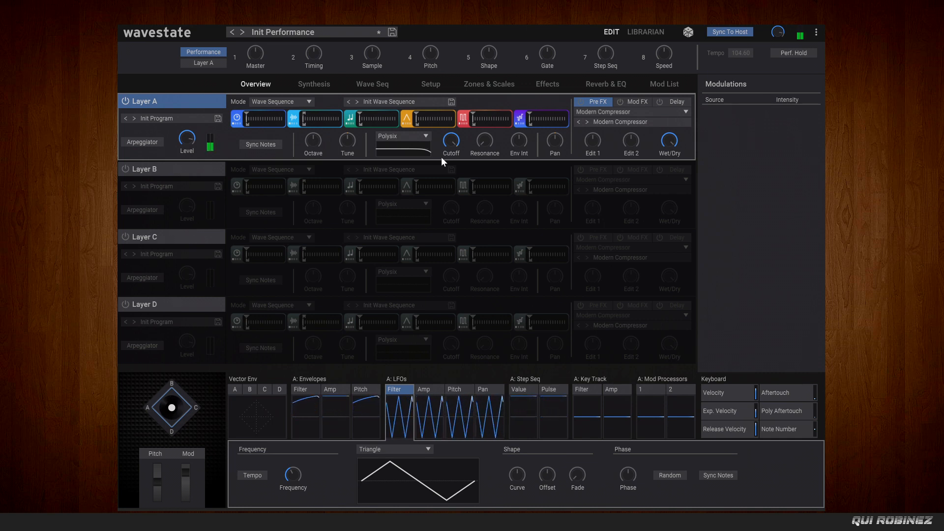
In Layer A's wave sequence, assign the Syn_Guru: InnerStellar sample to the first Sample lane step
click(374, 84)
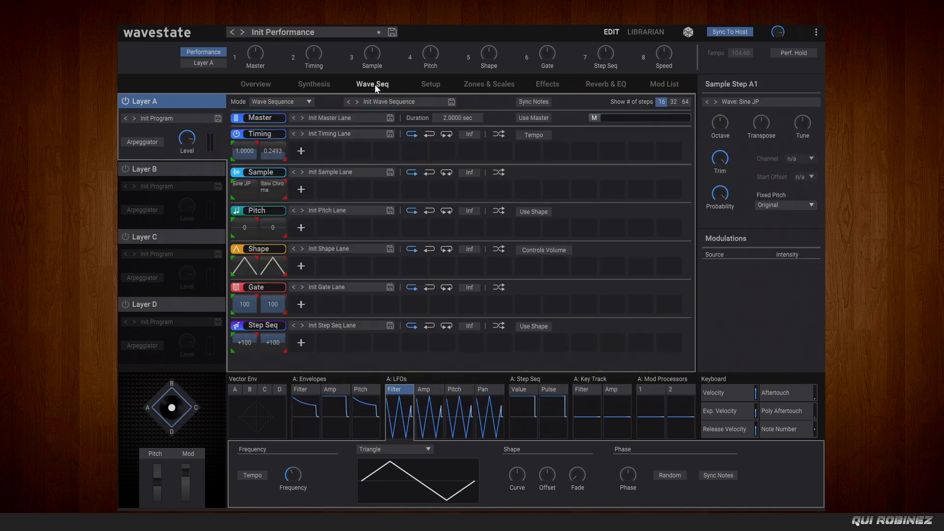
right_click(246, 186)
double_click(240, 187)
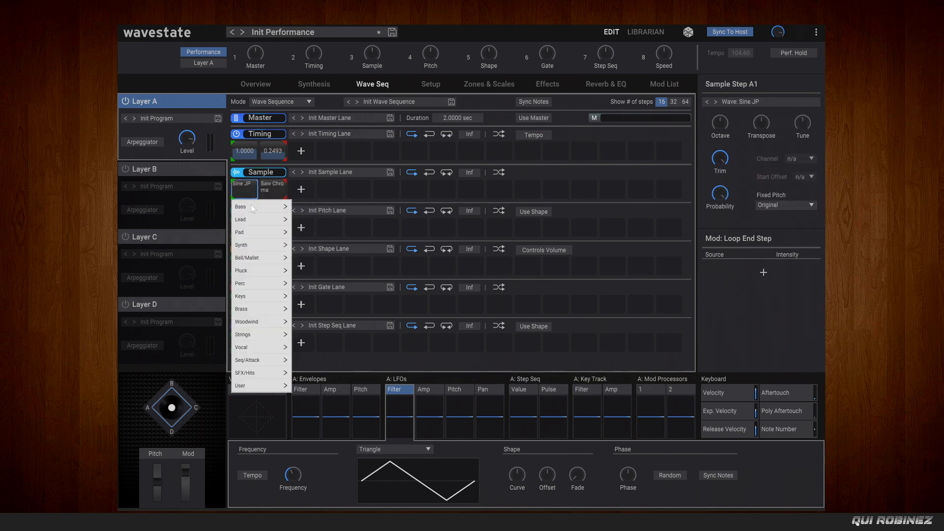
mouse_move(262, 246)
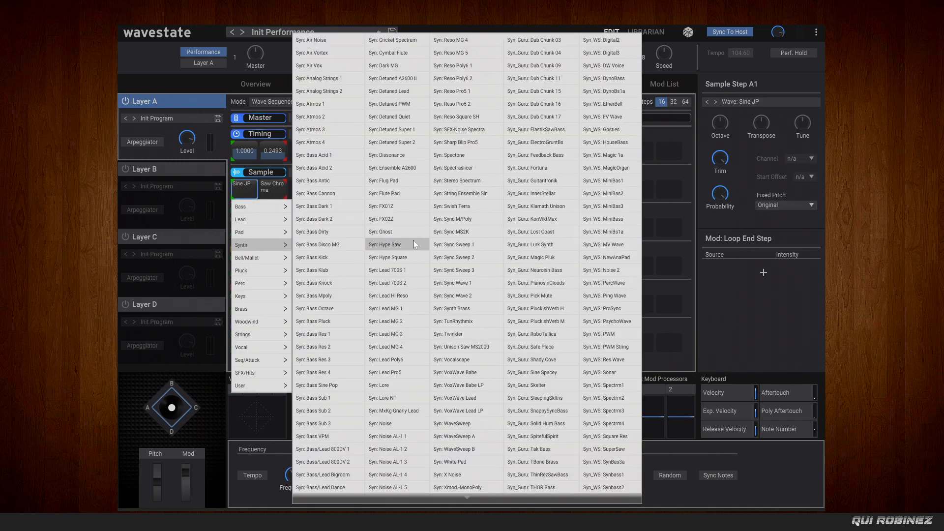
click(558, 193)
Assign the Syn_Guru: Klamath Unison sample to the second Sample lane step
click(278, 193)
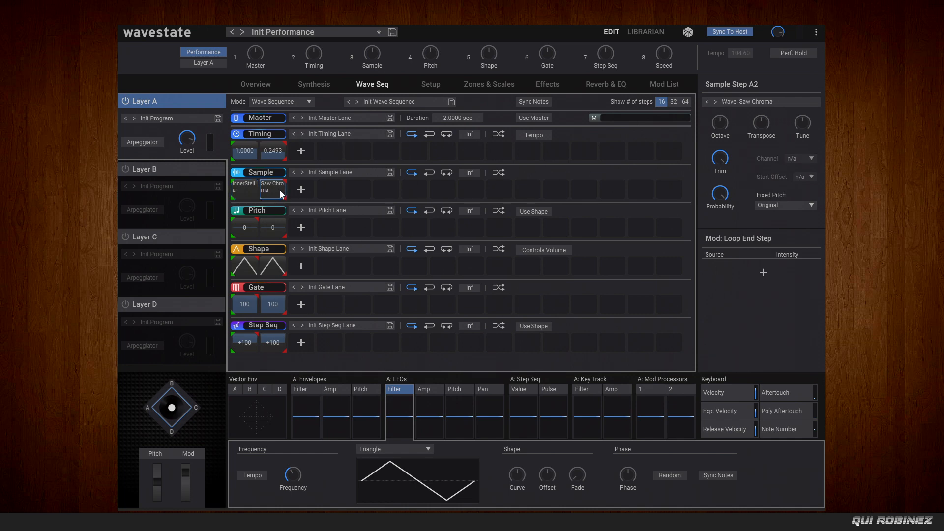
click(279, 193)
mouse_move(298, 245)
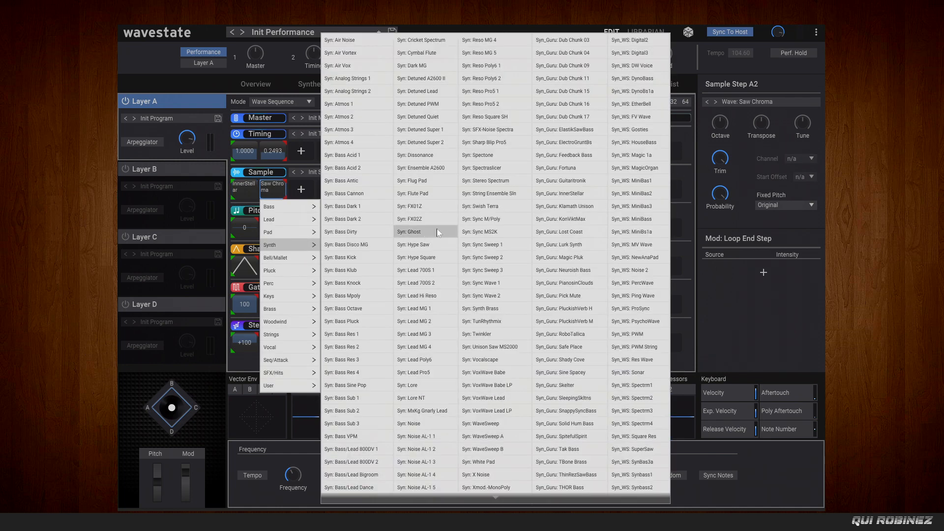
click(597, 207)
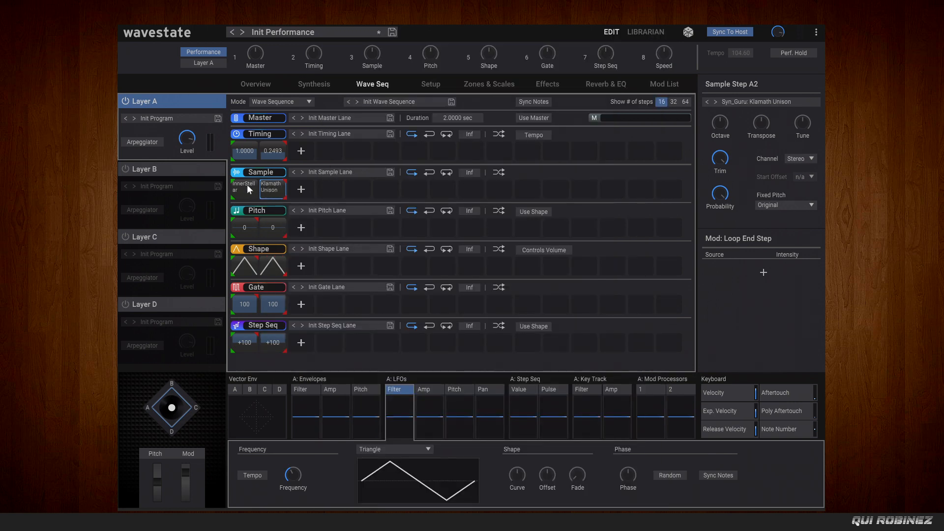
Lengthen the two Timing steps to about 5.21 and 3.01, and raise the crossfade time of both
drag(240, 152, 255, 118)
drag(278, 155, 278, 96)
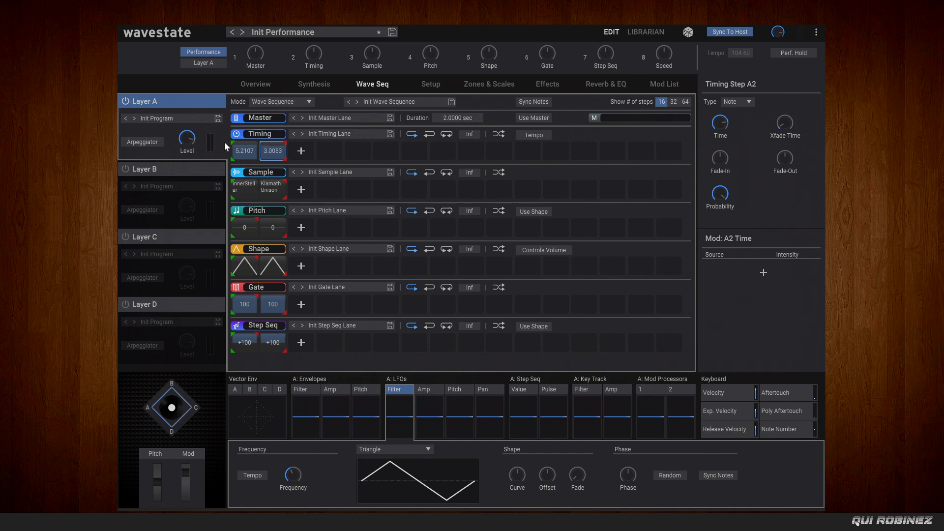
click(240, 136)
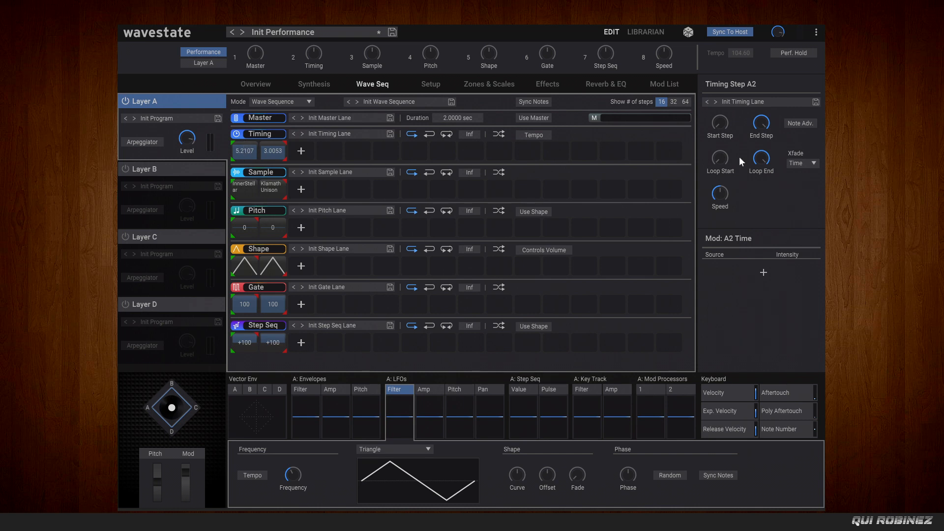
click(254, 148)
click(784, 123)
drag(780, 97, 778, 90)
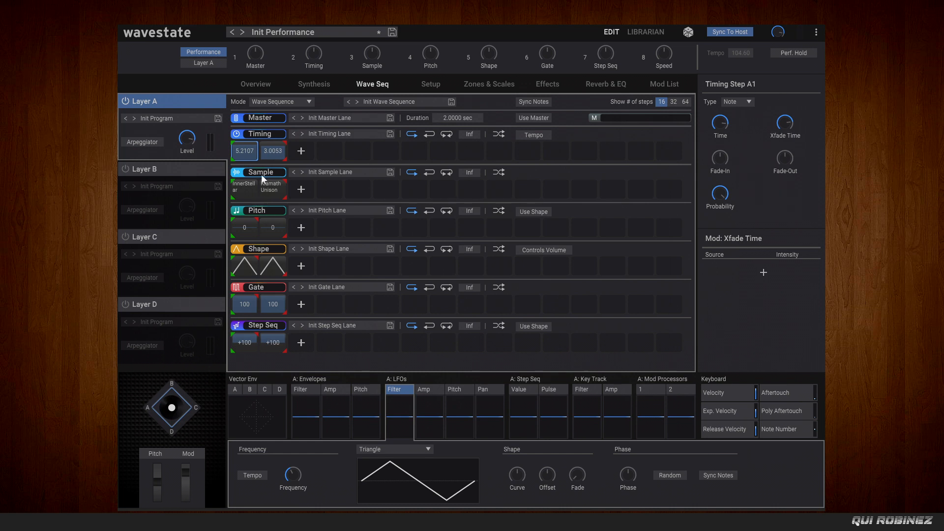
click(275, 152)
drag(763, 24, 763, 31)
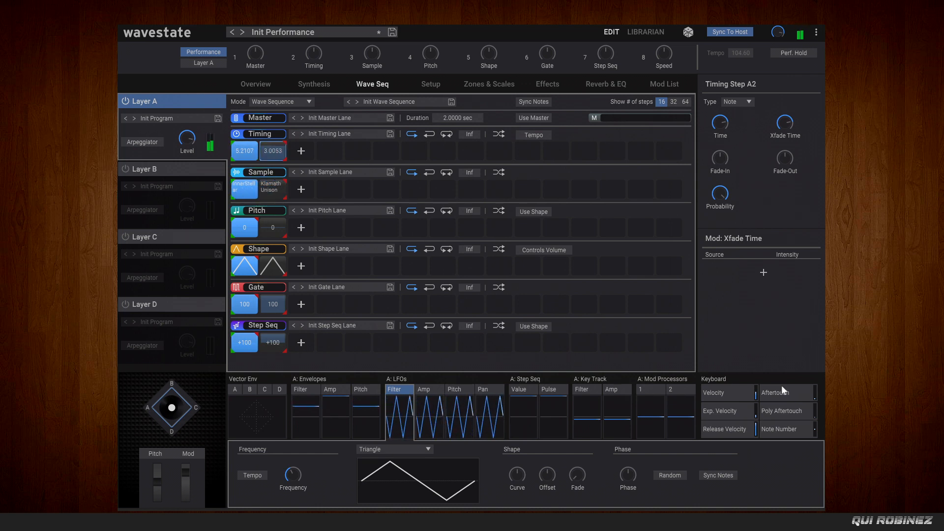
Lower Layer A's filter cutoff to about 1332 Hz and add filter LFO modulation of about 64 semitones
click(319, 85)
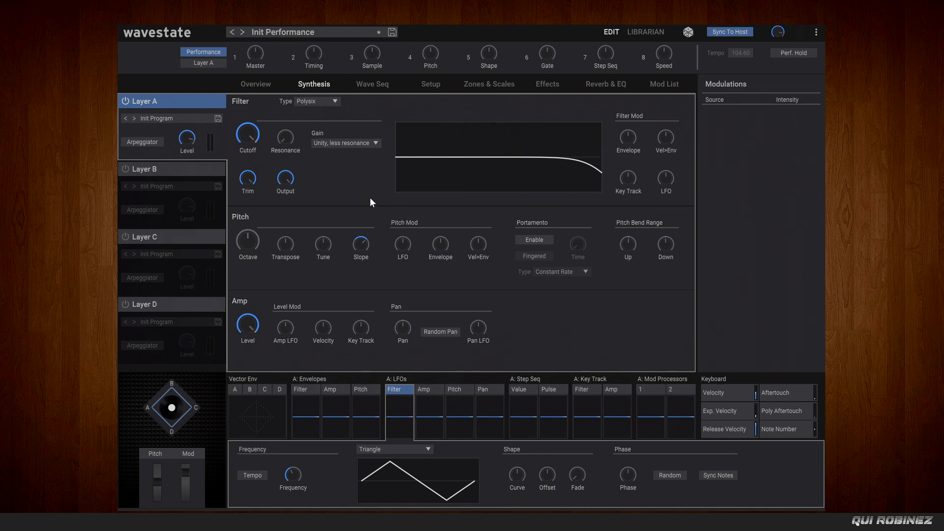
drag(243, 135, 203, 186)
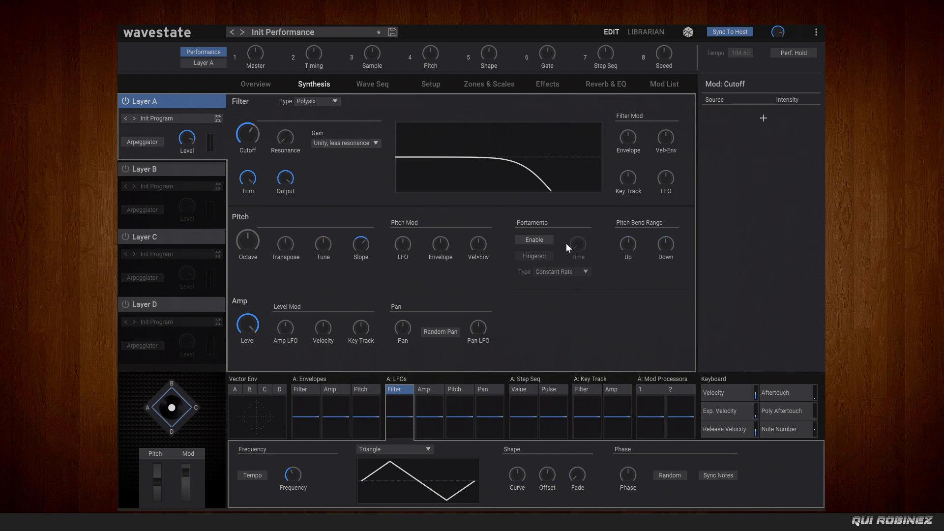
mouse_move(239, 138)
drag(667, 183, 659, 165)
drag(654, 143, 654, 150)
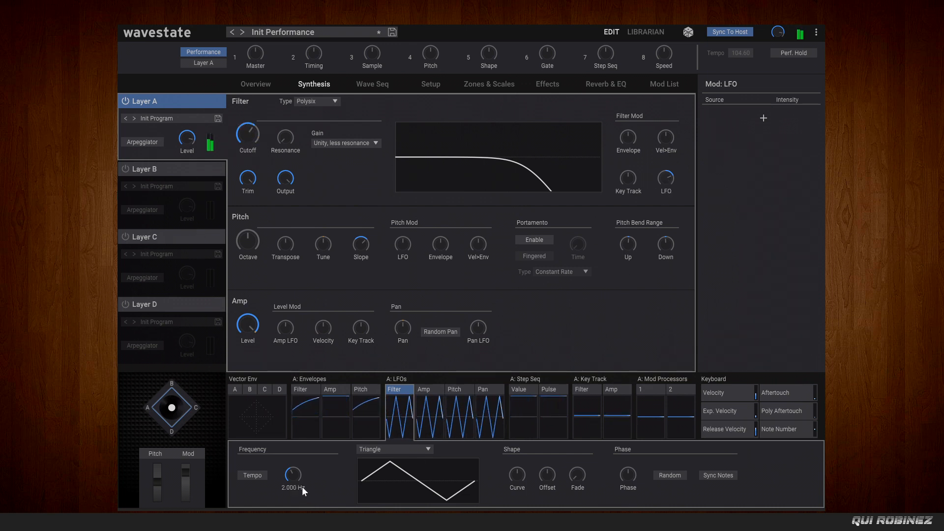
Slow down the filter LFO's frequency and reduce the LFO modulation amount on Layer A's filter
click(291, 474)
drag(291, 474, 289, 510)
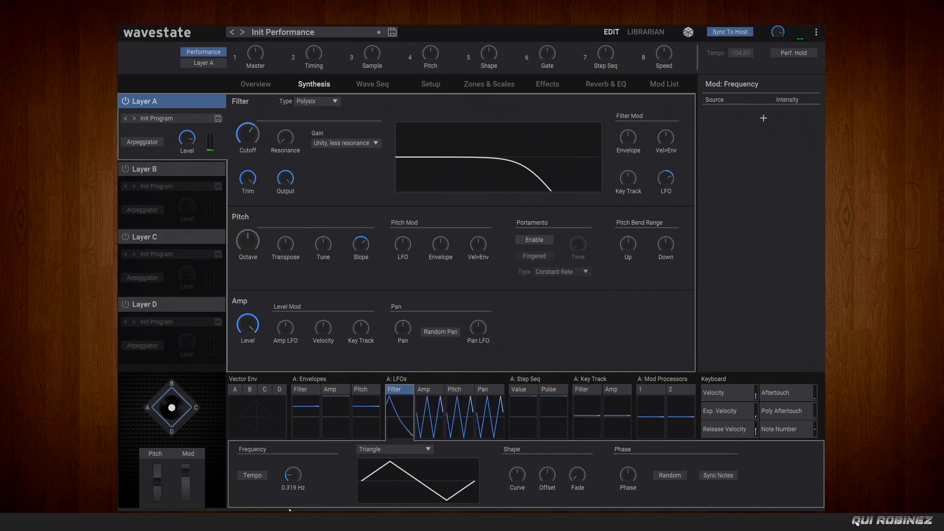
drag(289, 510, 287, 496)
click(659, 179)
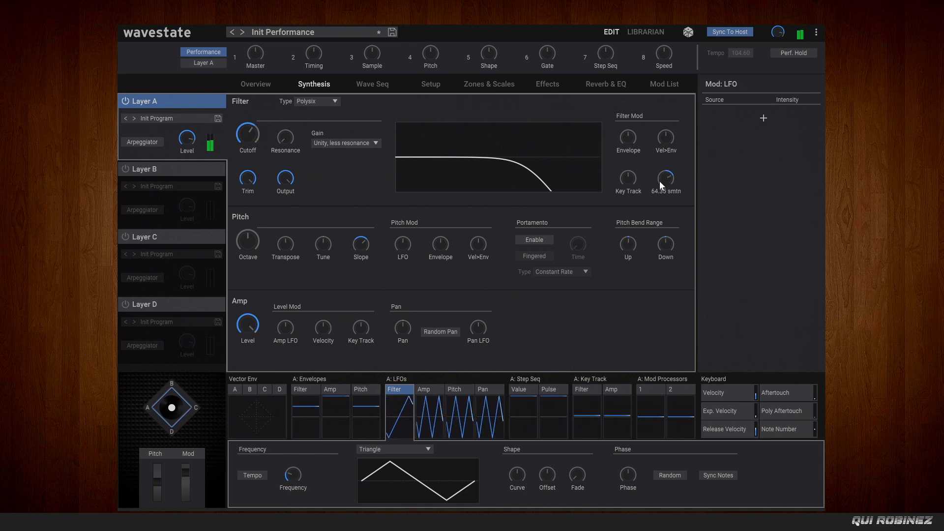
drag(659, 181, 656, 200)
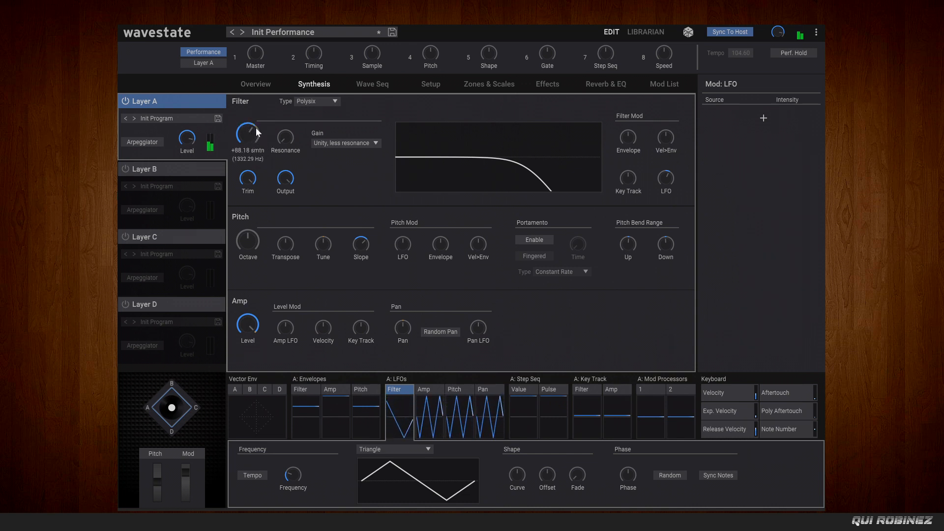
mouse_move(660, 182)
mouse_down()
mouse_move(646, 120)
mouse_move(645, 185)
mouse_up()
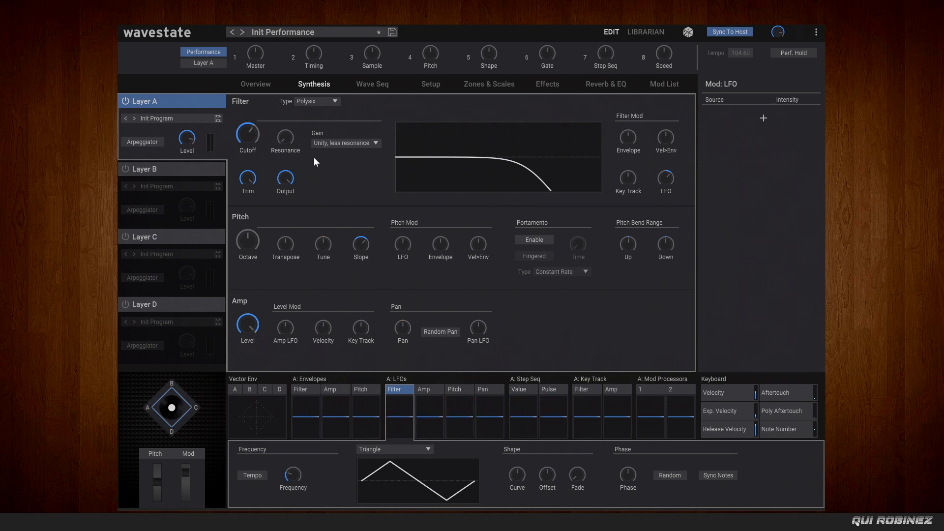
Change Layer A's filter type to MS-20 LP and raise its resonance moderately
click(314, 100)
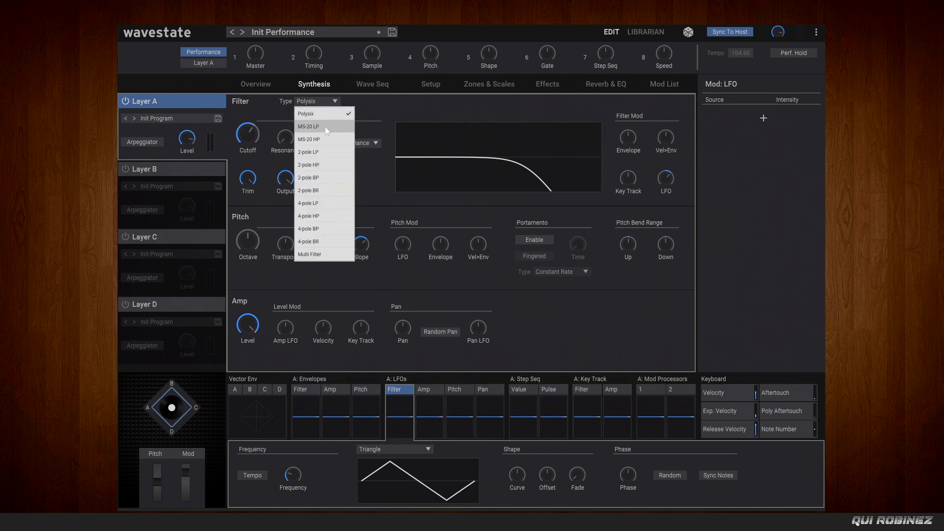
click(326, 127)
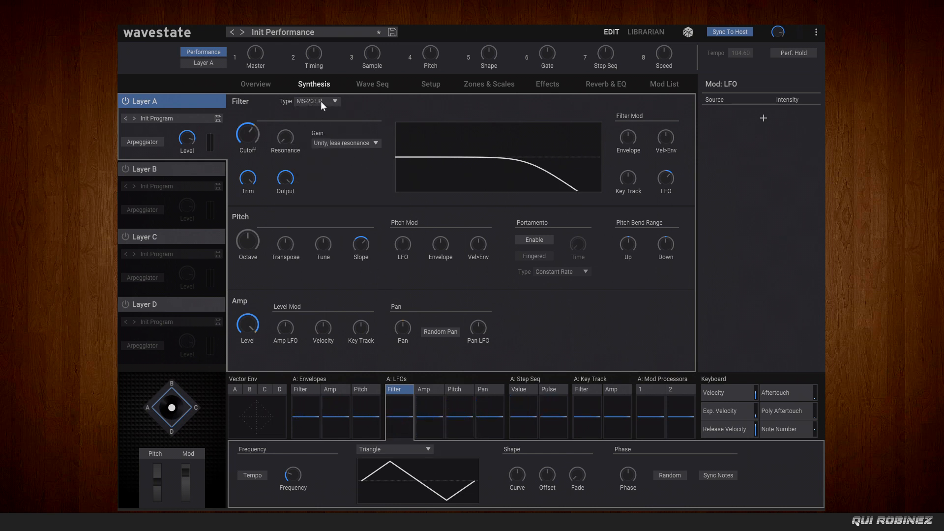
drag(283, 137, 292, 111)
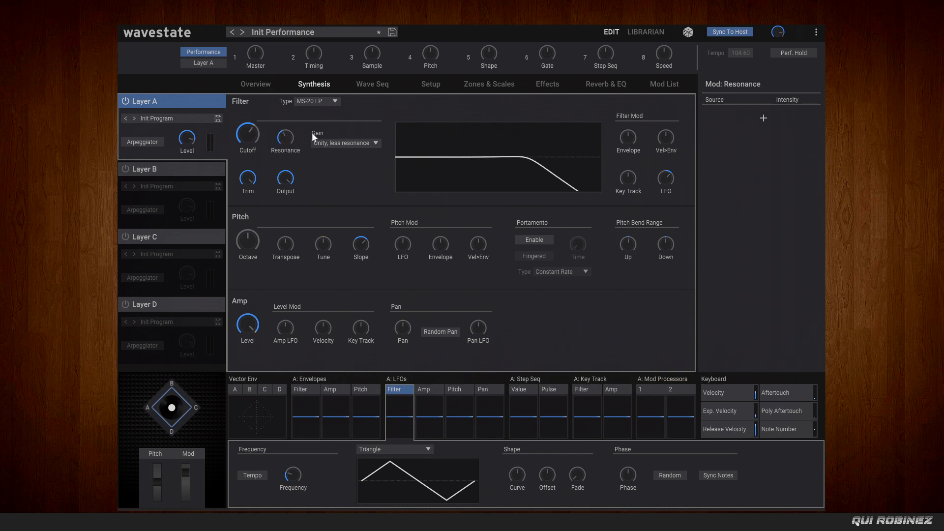
click(350, 143)
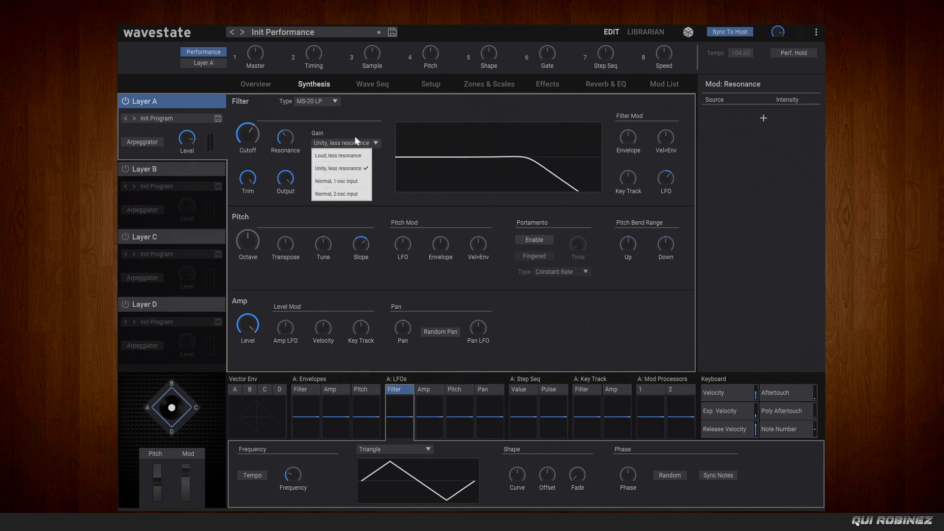
click(364, 127)
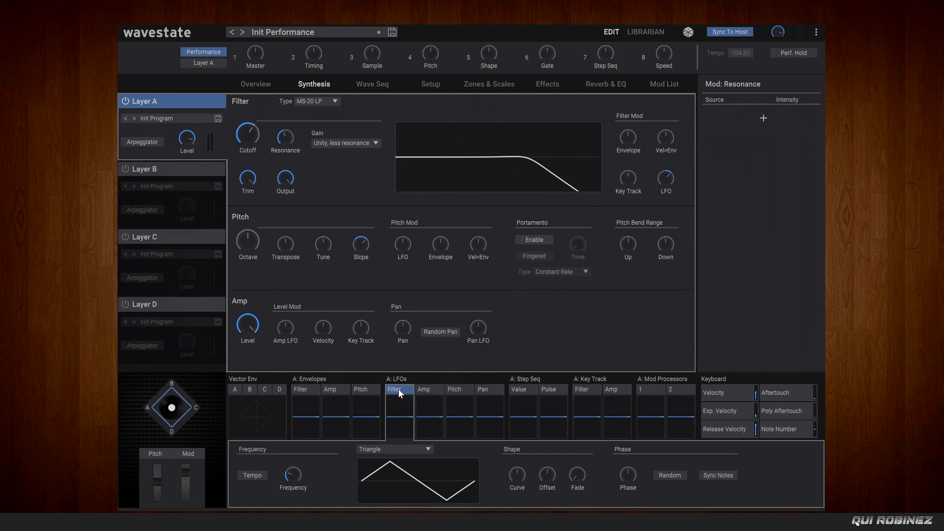
Set the filter LFO's waveform to Random1 (S/H) and sync it to tempo with a base note shorter than 1/4
click(409, 450)
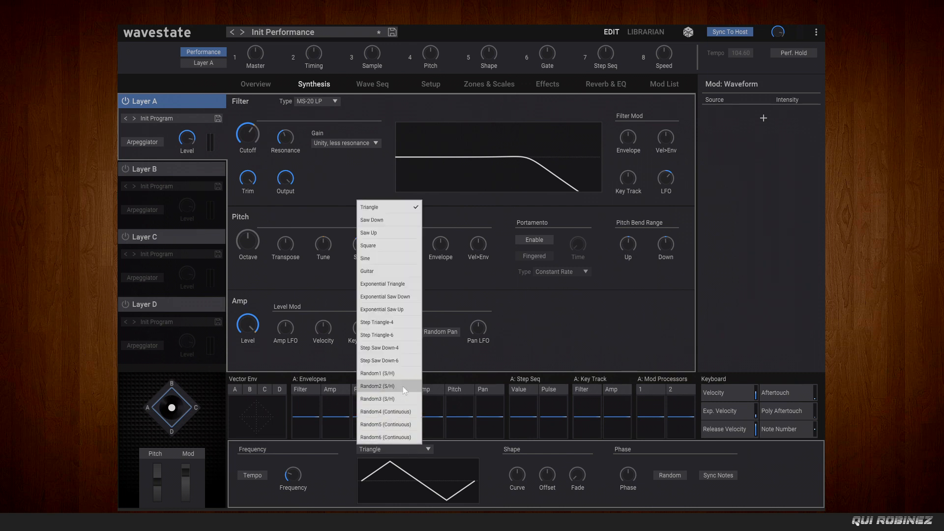
click(405, 374)
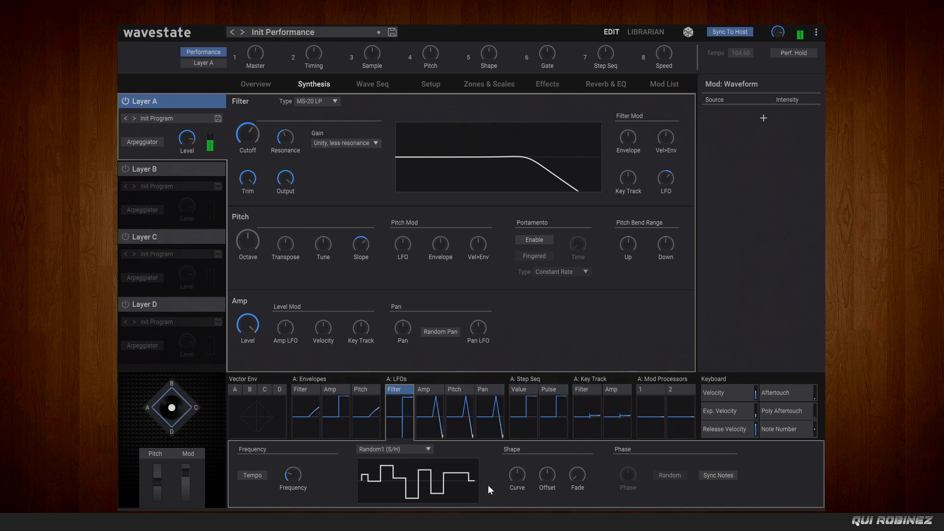
click(258, 475)
click(258, 474)
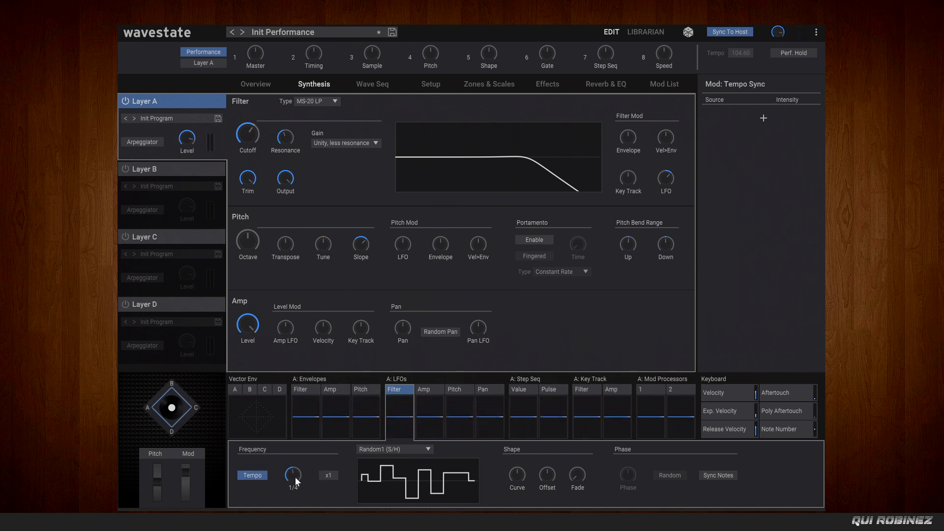
drag(288, 458, 264, 522)
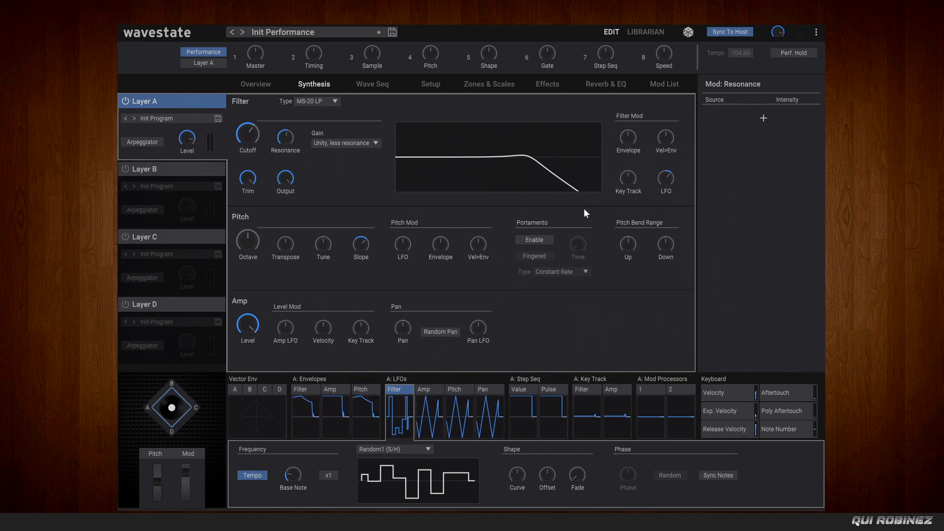
Turn on Layer A's Delay effect, keeping the L/C/R Delay preset bpm Pattern 3
click(603, 84)
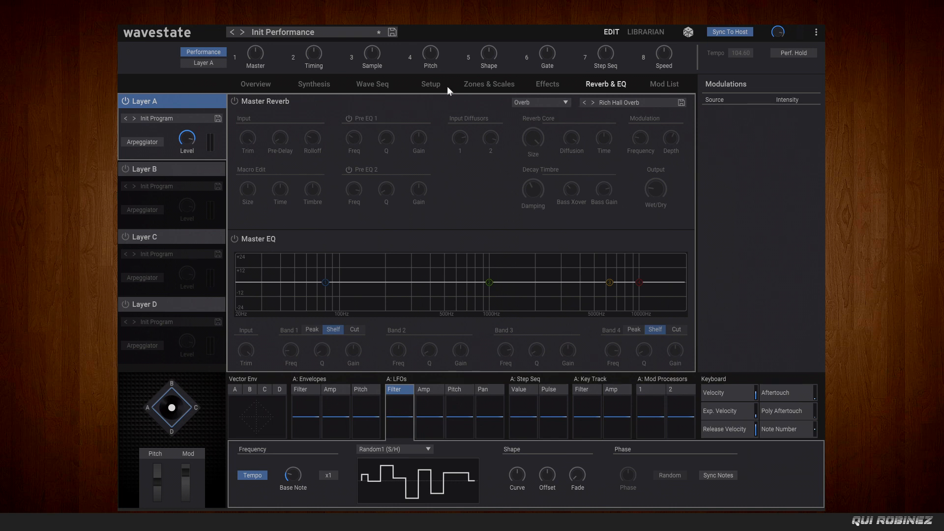
click(548, 84)
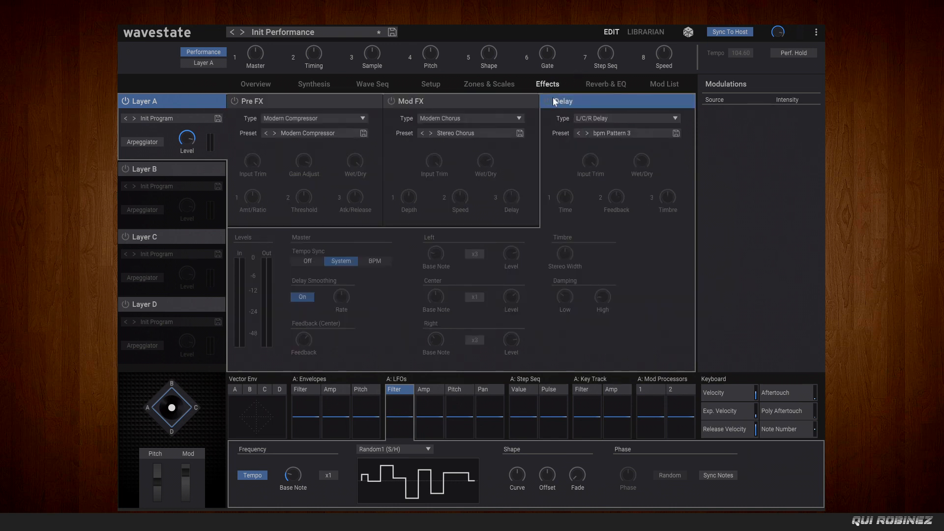
click(618, 132)
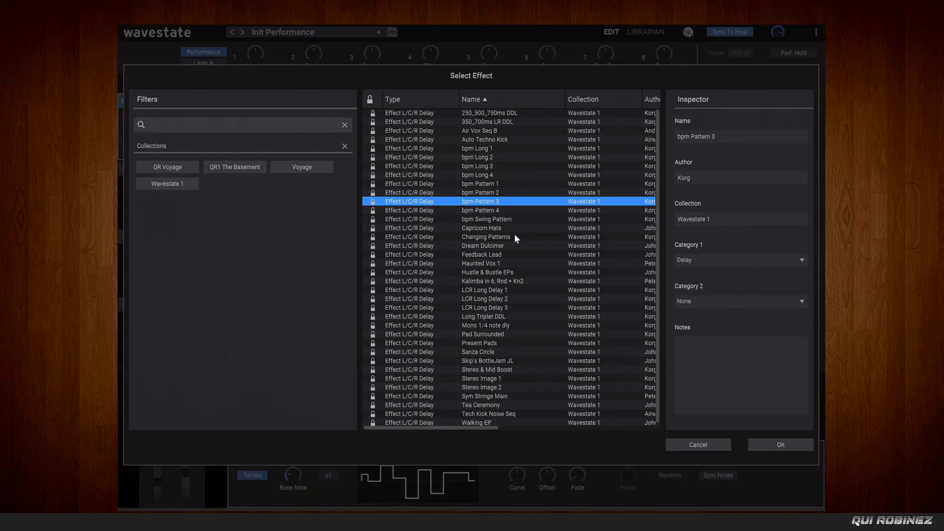
click(143, 230)
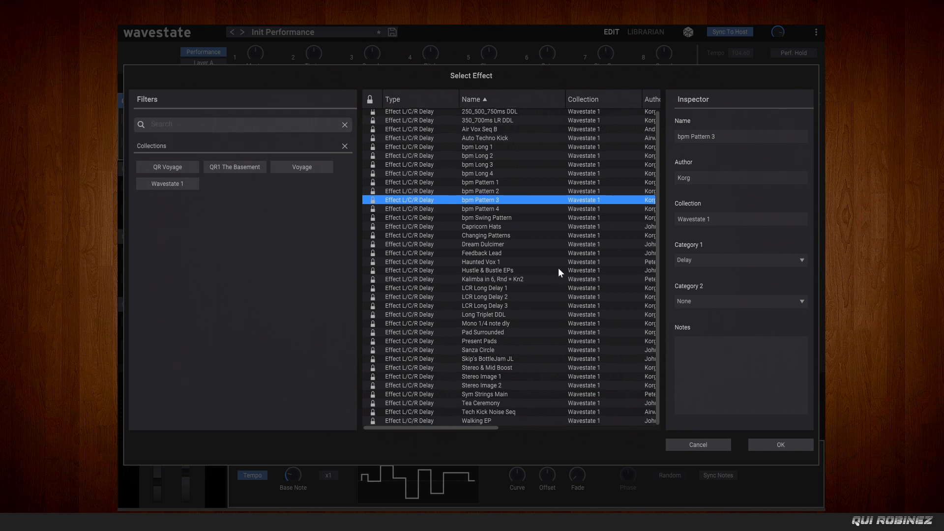
scroll(476, 229, up, 1)
key(Escape)
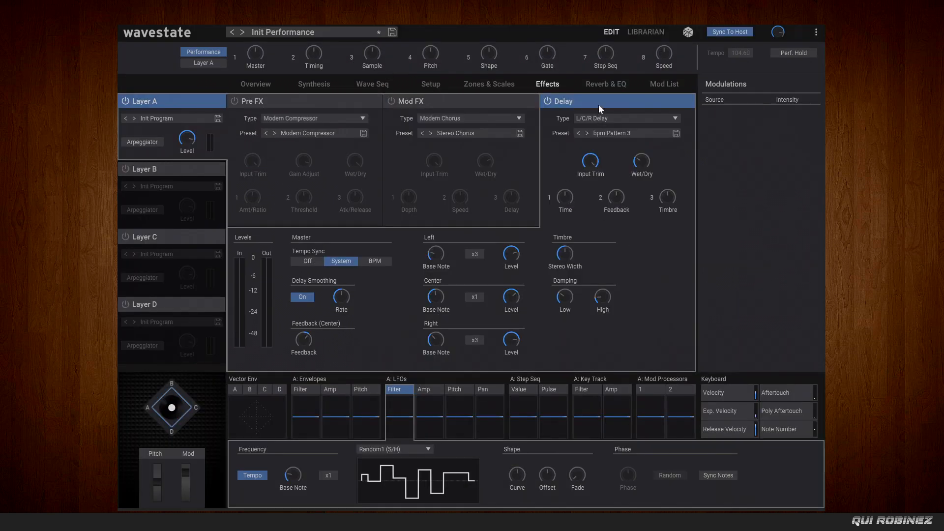
Change Layer A's delay to Stereo/Cross Delay with the 1/8 - 1/8 dot HPF preset and use Stereo feedback
click(593, 118)
click(629, 184)
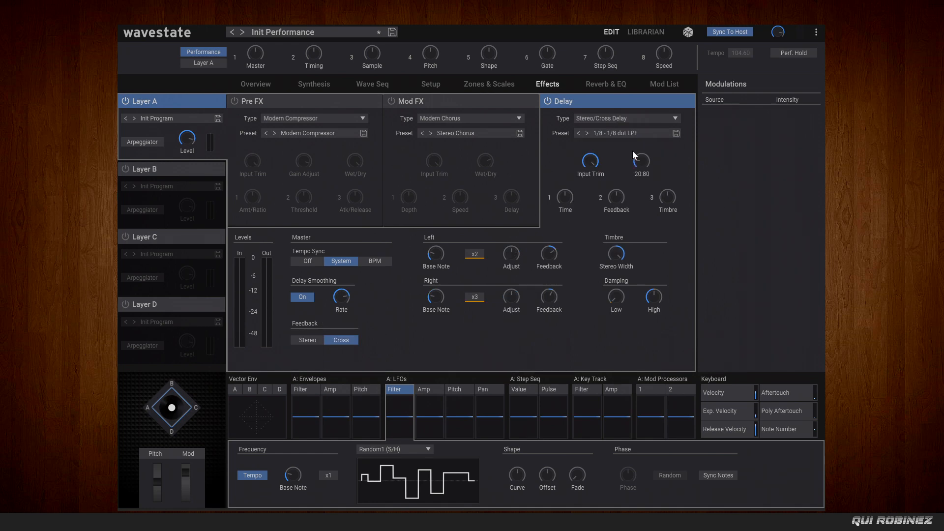
click(615, 132)
double_click(562, 165)
click(321, 343)
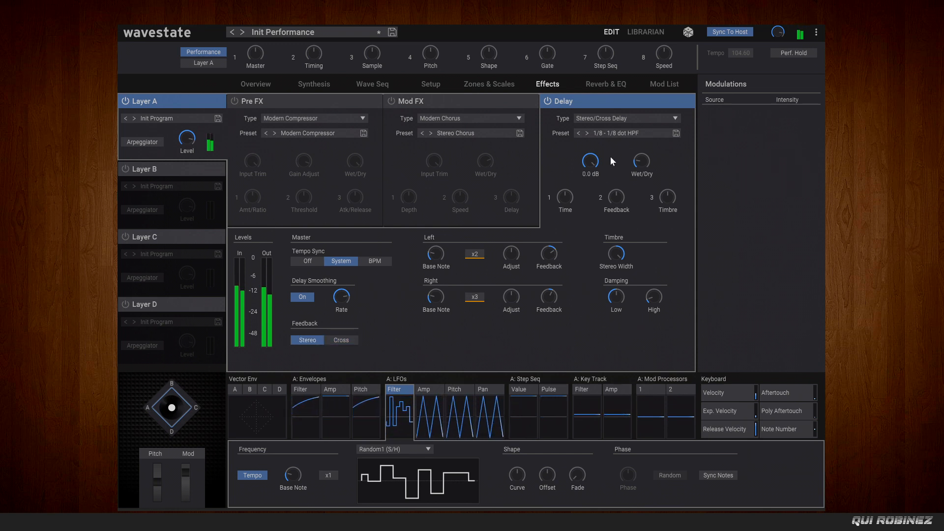
Zero the LFO amount in Layer A's filter modulation and modulate Cutoff from the Filter LFO at an intensity of 50.20
click(320, 84)
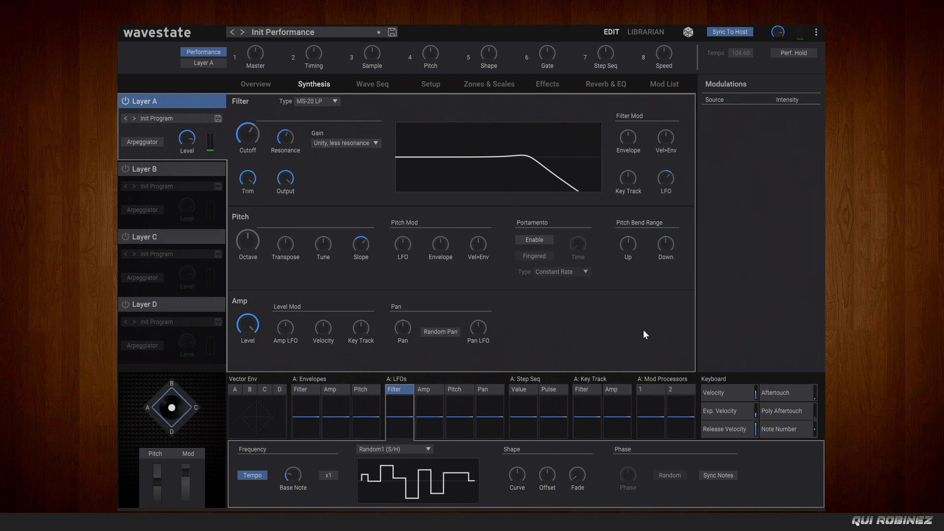
click(665, 180)
click(255, 132)
click(763, 119)
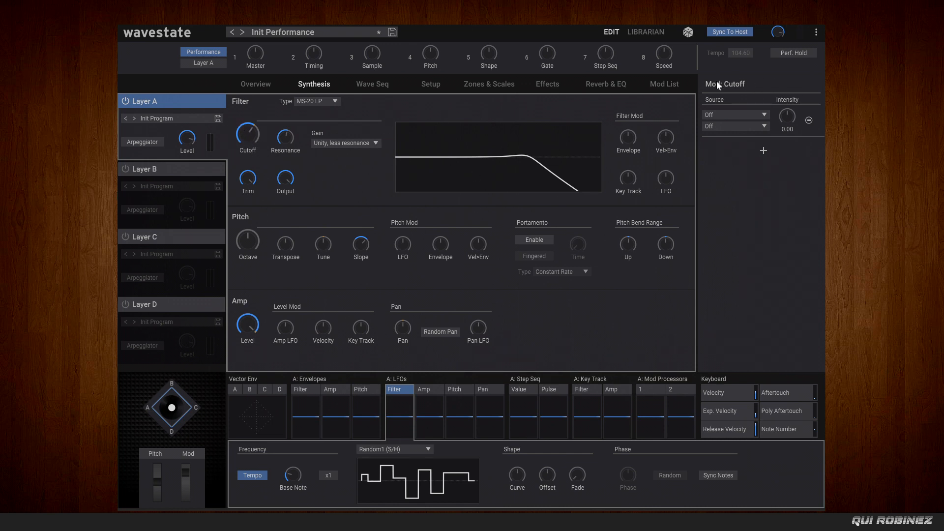
click(753, 113)
mouse_move(740, 165)
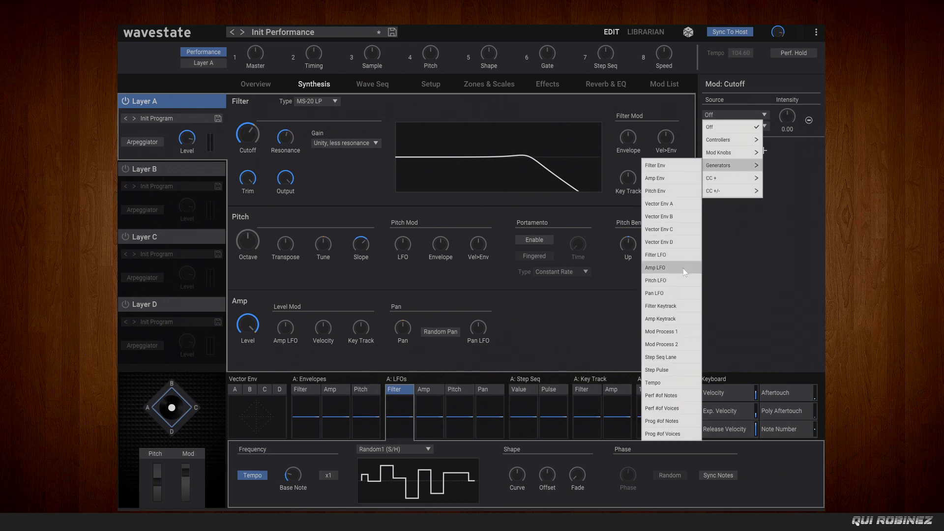
click(684, 256)
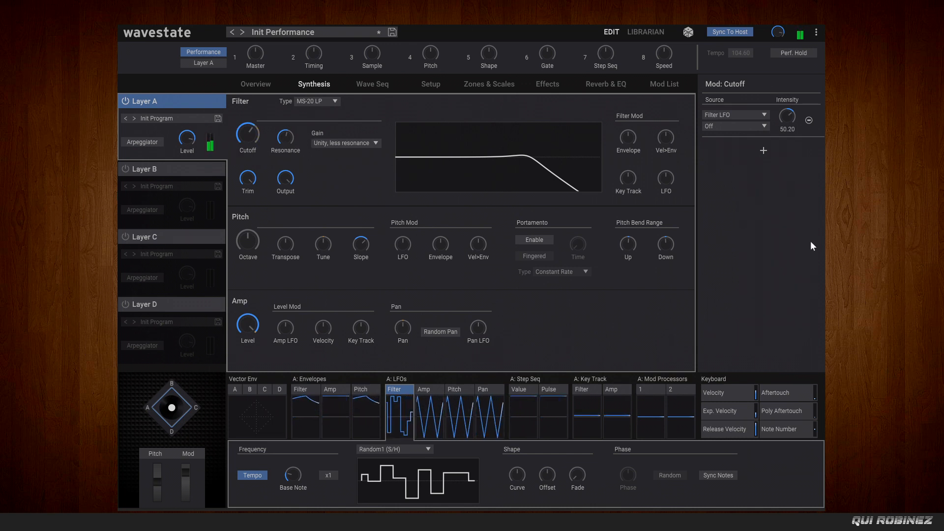
mouse_move(664, 174)
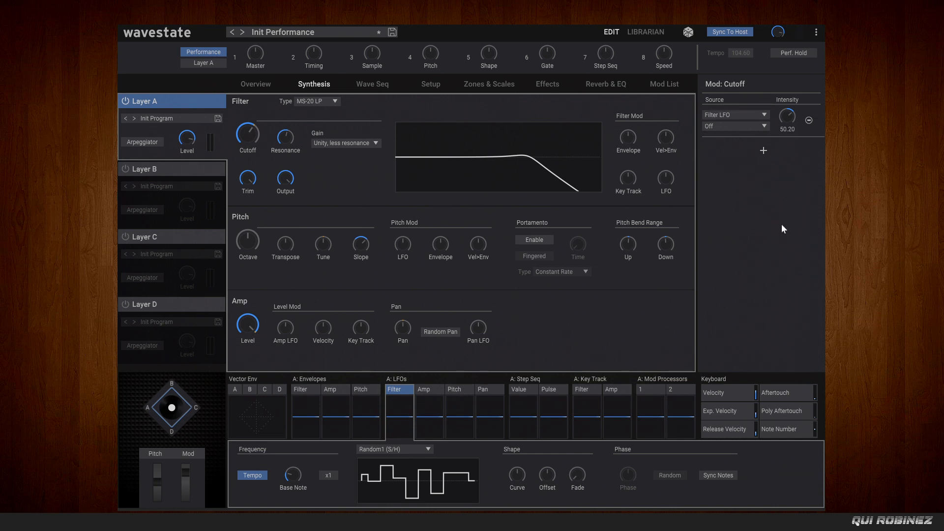
Set the second source of the Filter LFO's cutoff modulation to Mod Wheel CC 1
click(739, 128)
click(739, 139)
mouse_move(266, 139)
click(730, 123)
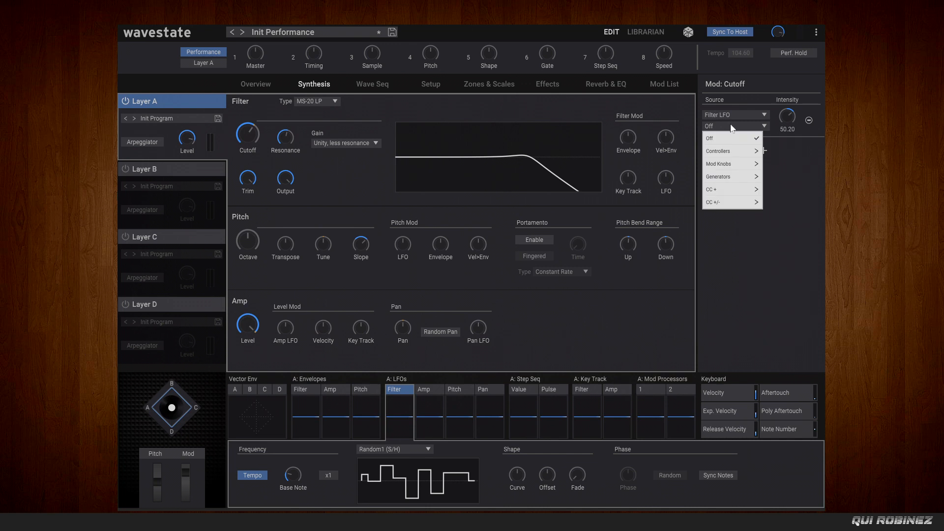
mouse_move(737, 150)
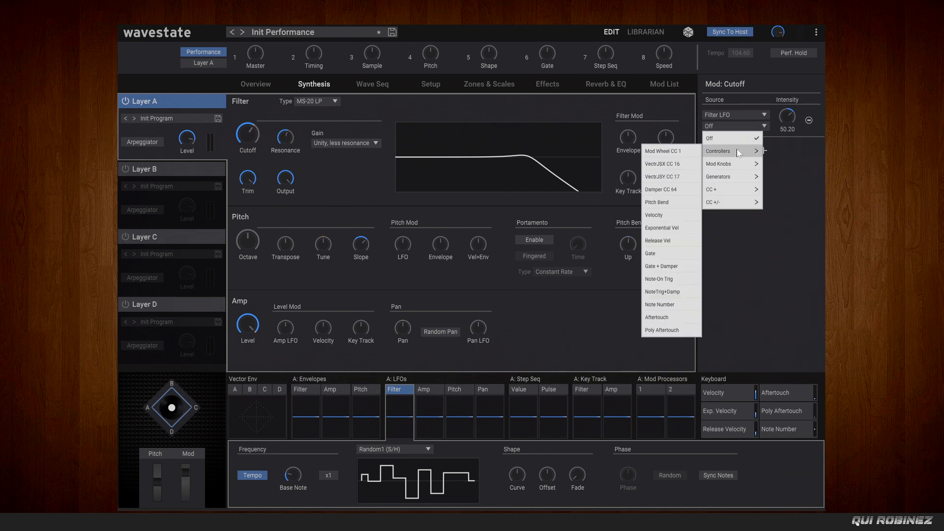
click(675, 153)
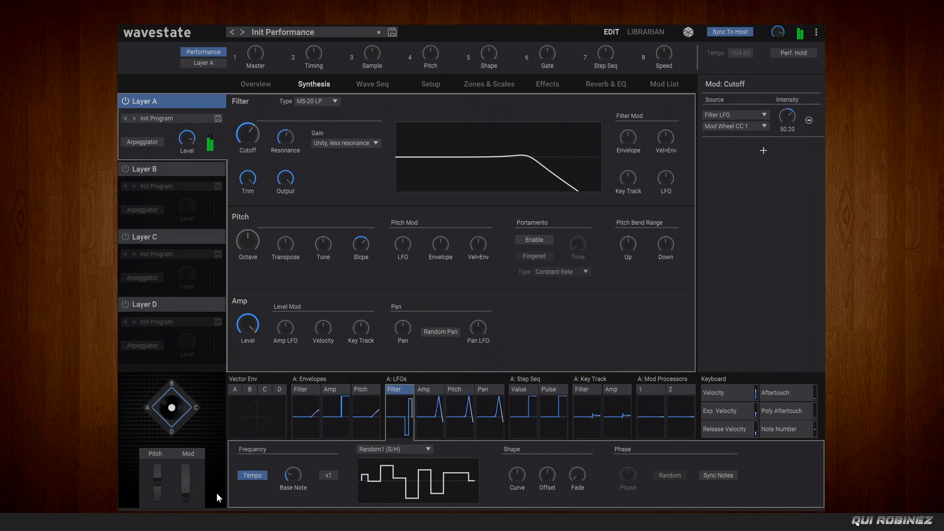
Sweep the mod wheel up and back down to its minimum to test its control over the cutoff modulation
drag(186, 491, 188, 475)
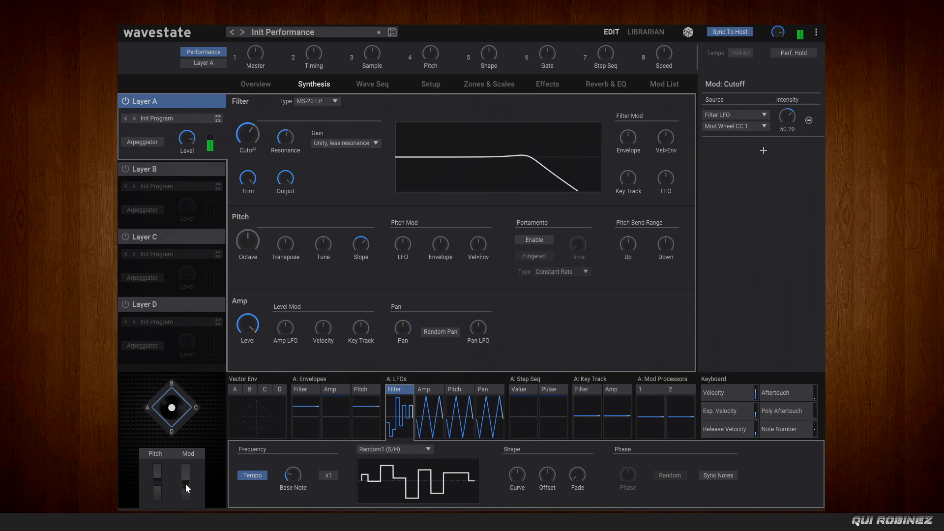
drag(186, 498, 186, 495)
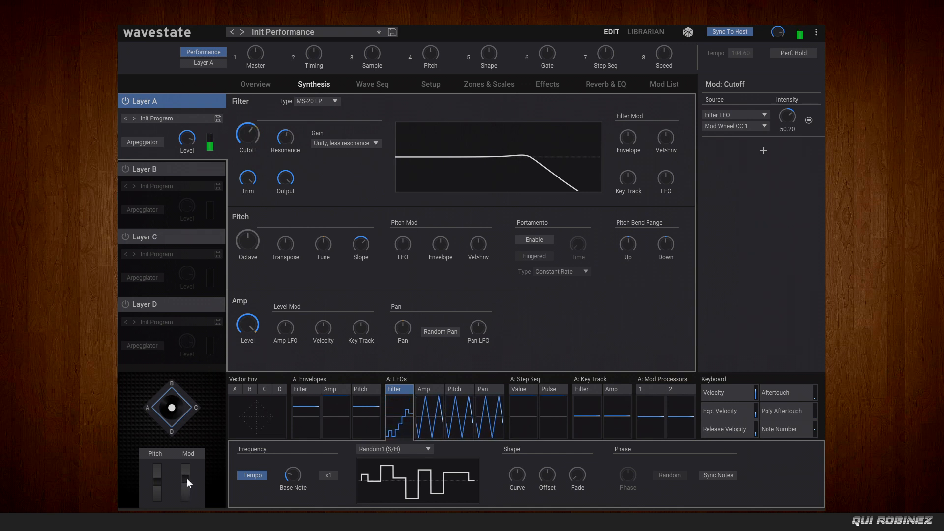
drag(188, 471, 182, 498)
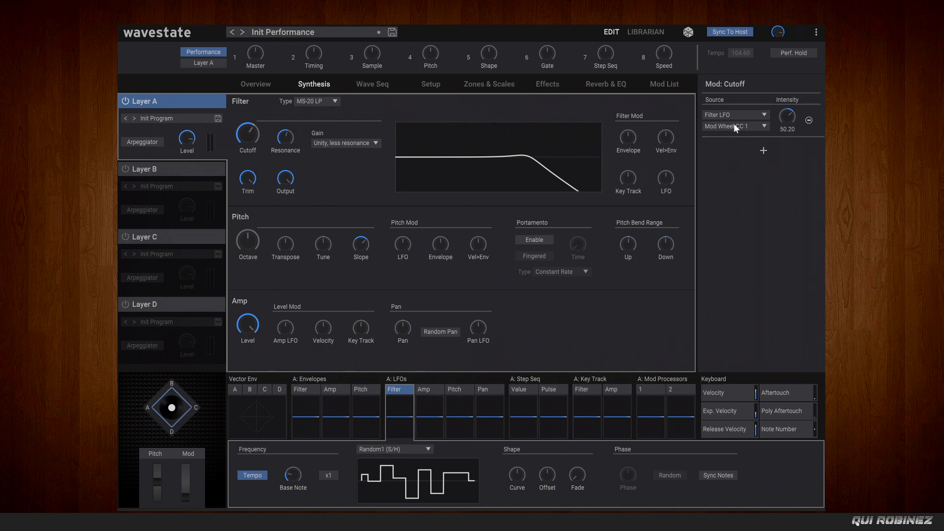
Change the second source of the cutoff modulation to Amp LFO and open the Amp LFO's settings
click(752, 127)
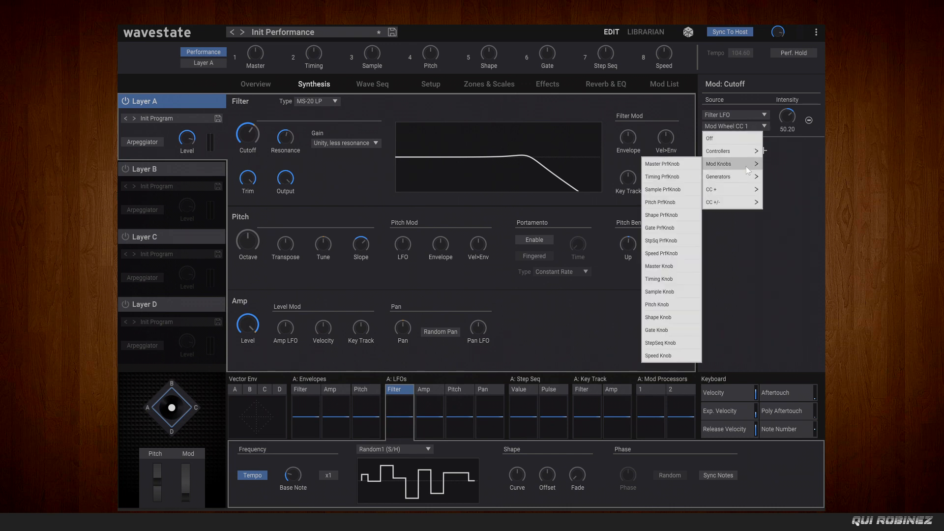
mouse_move(744, 176)
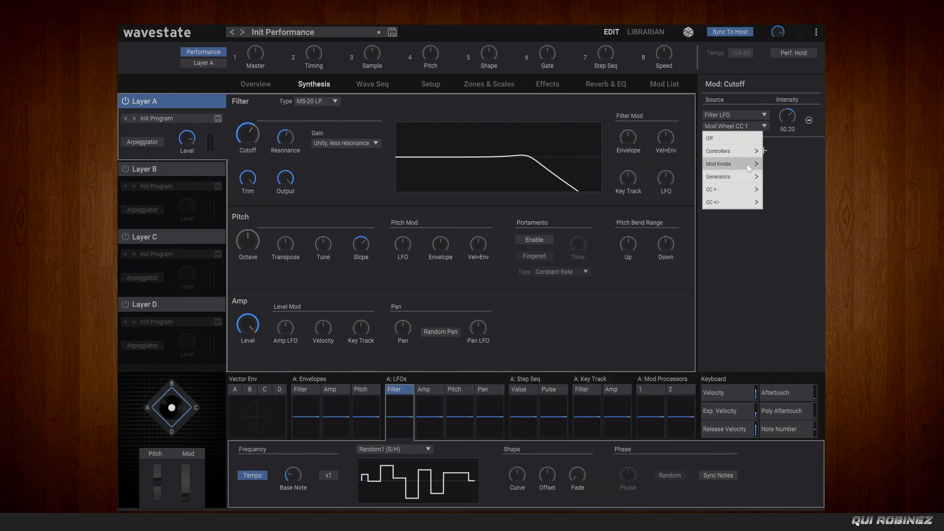
mouse_move(740, 150)
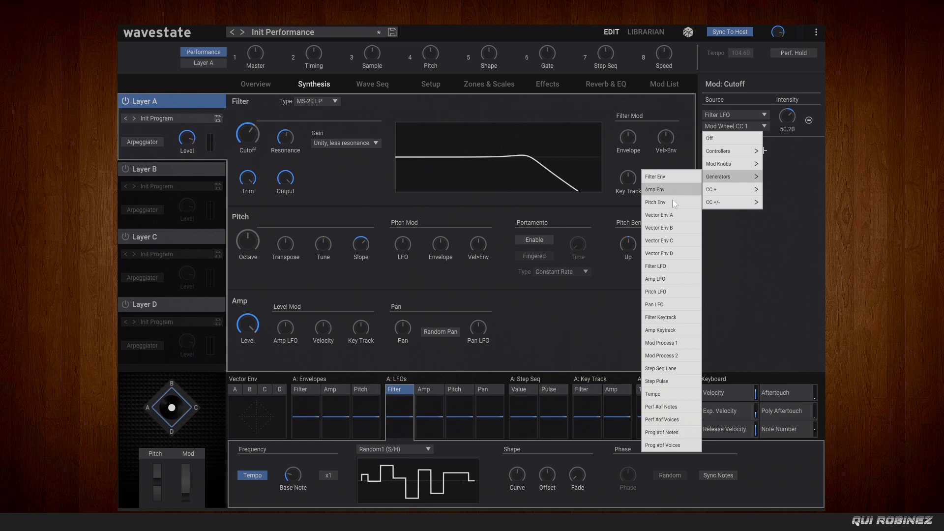
click(667, 278)
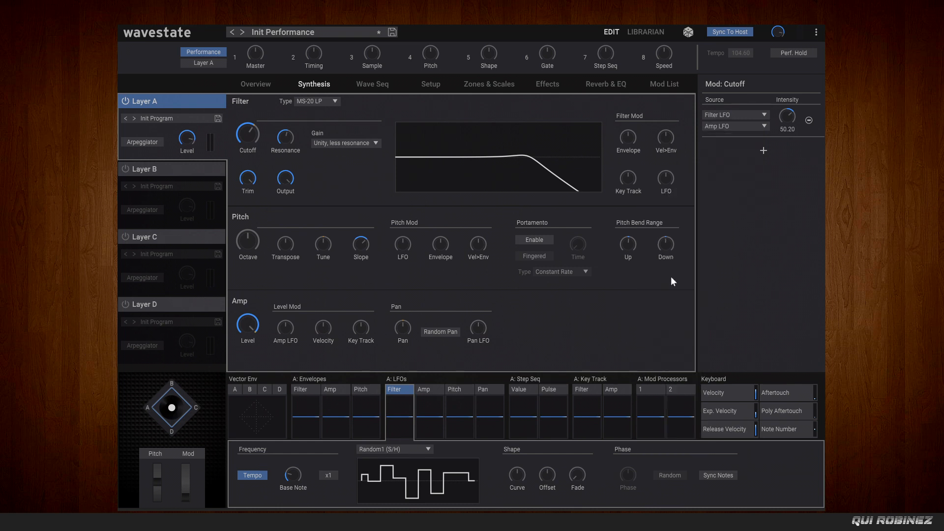
click(427, 390)
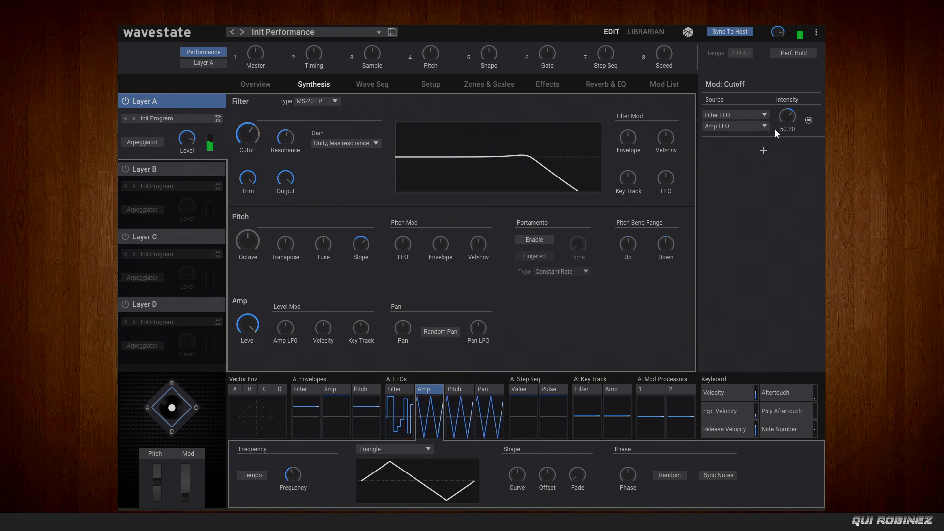
Try the Random1 (S/H) and Random4 (Continuous) waveforms on the Amp LFO, and recheck the cutoff modulation
click(400, 450)
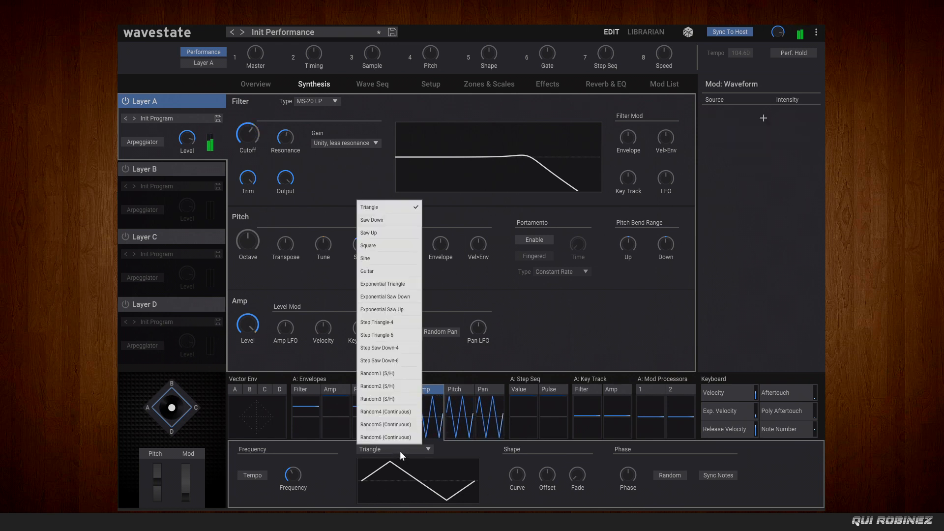
click(400, 373)
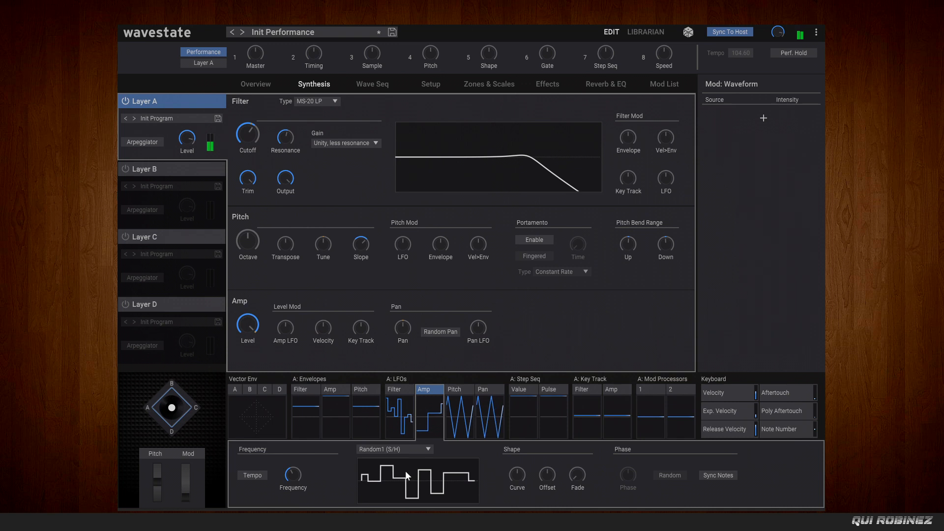
click(404, 449)
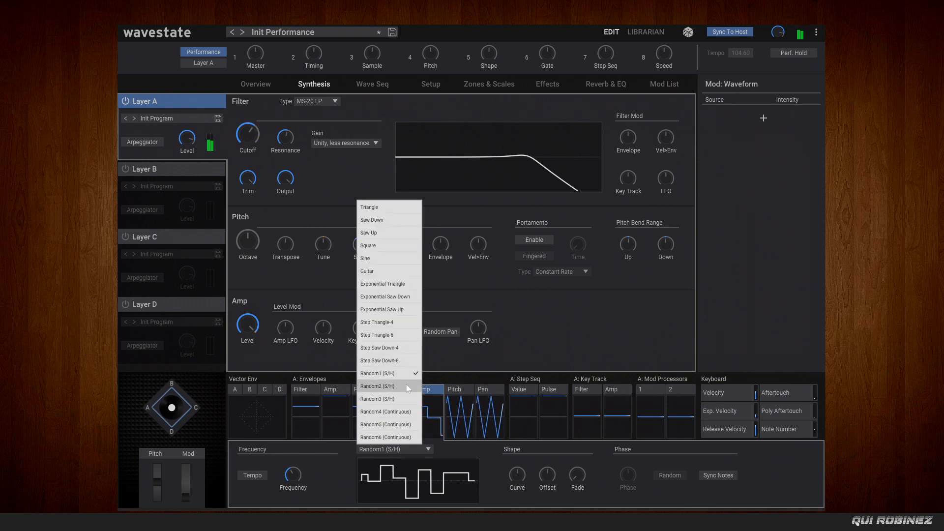
click(403, 411)
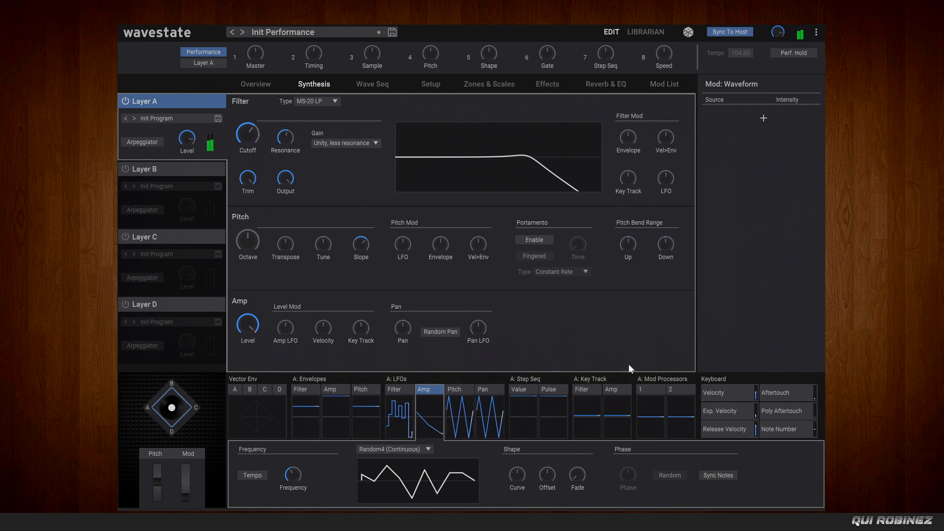
click(252, 130)
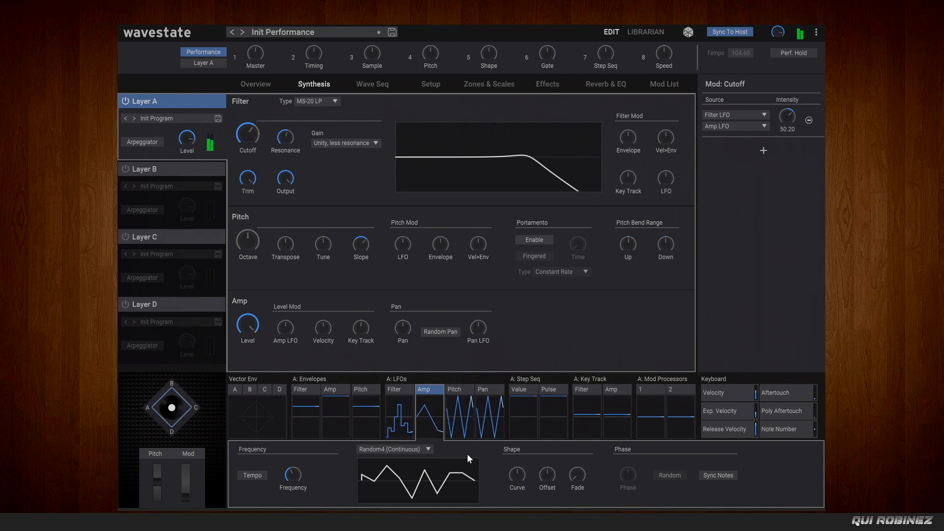
Set the Amp LFO's waveform to Sine and sync it to tempo with a base note longer than 1/4
click(412, 450)
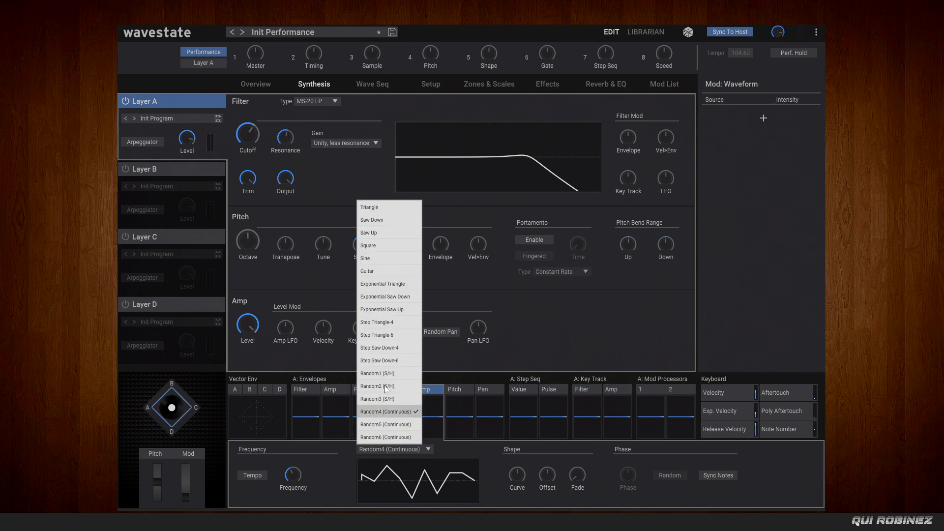
click(377, 259)
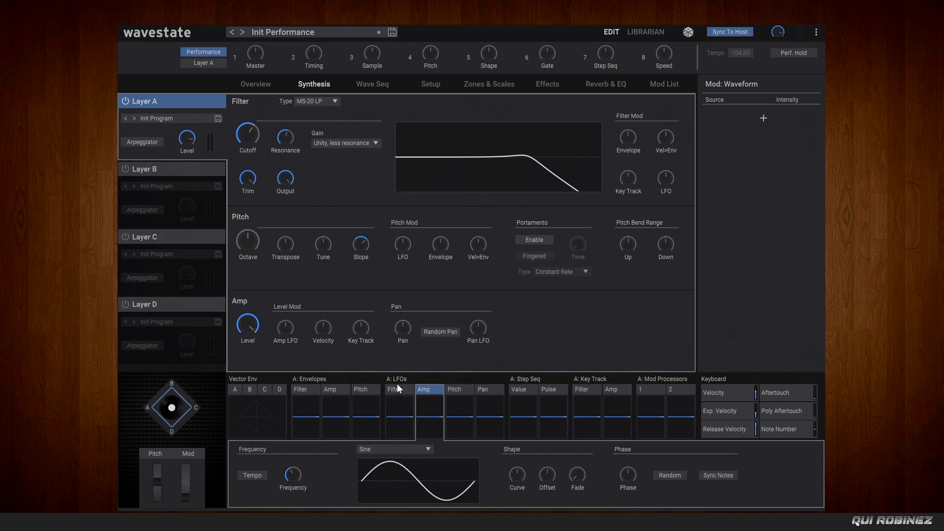
mouse_move(247, 132)
click(247, 135)
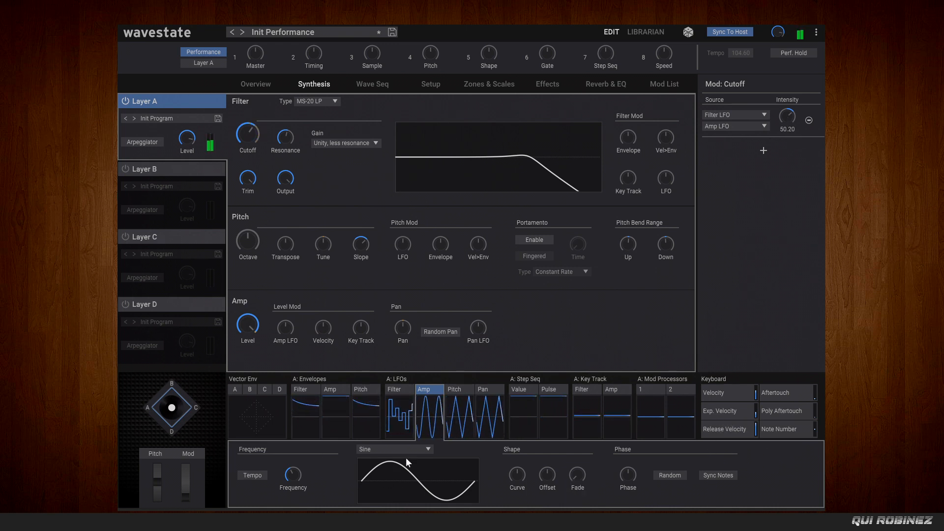
click(261, 474)
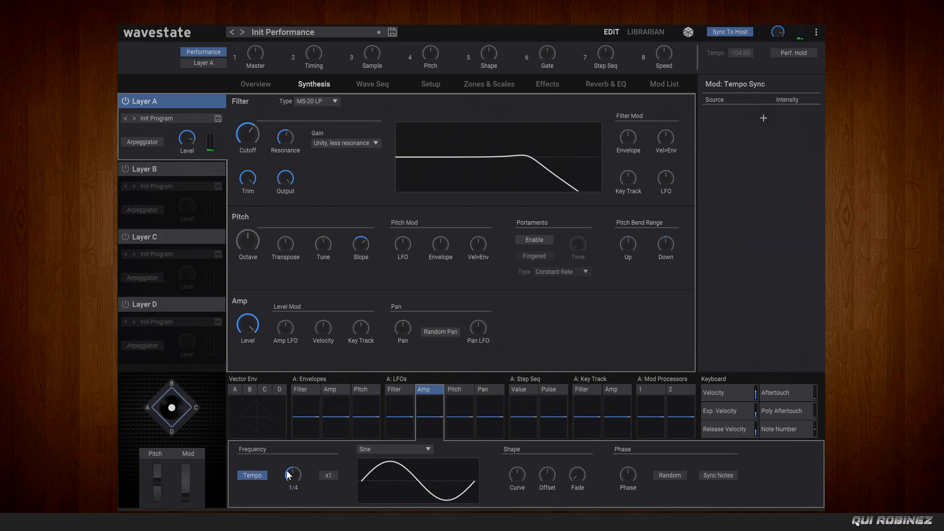
drag(279, 495, 282, 442)
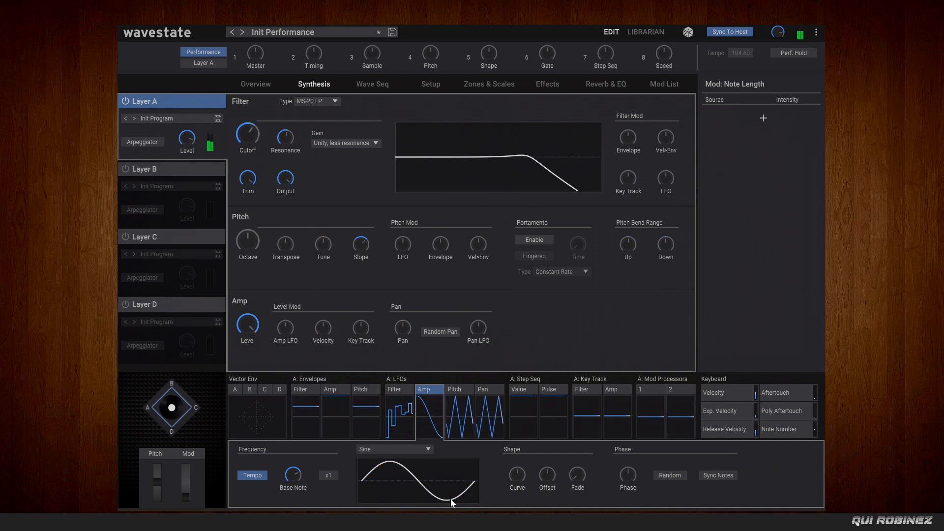
Keep the Amp LFO's start phase at its default and modulate it from the Pan LFO with an intensity of +168
drag(628, 475, 575, 461)
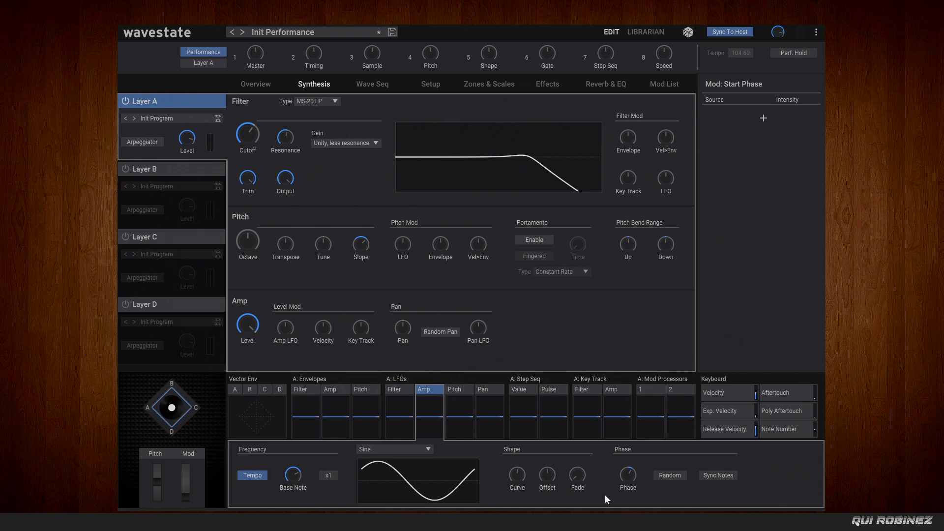
double_click(629, 474)
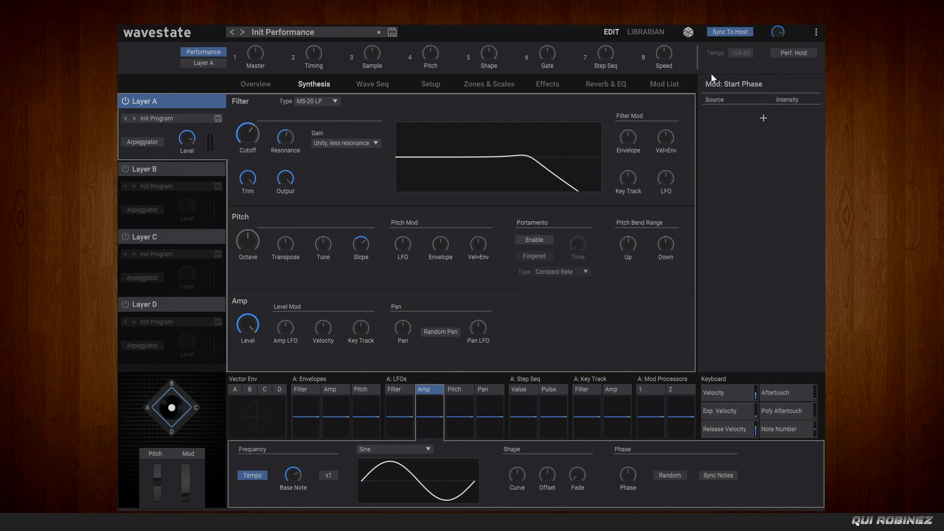
click(765, 119)
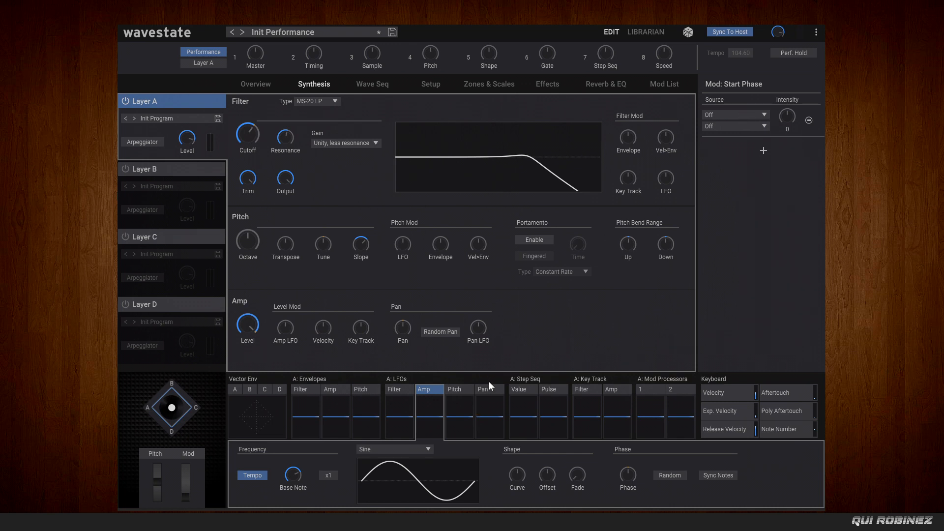
click(762, 115)
mouse_move(745, 166)
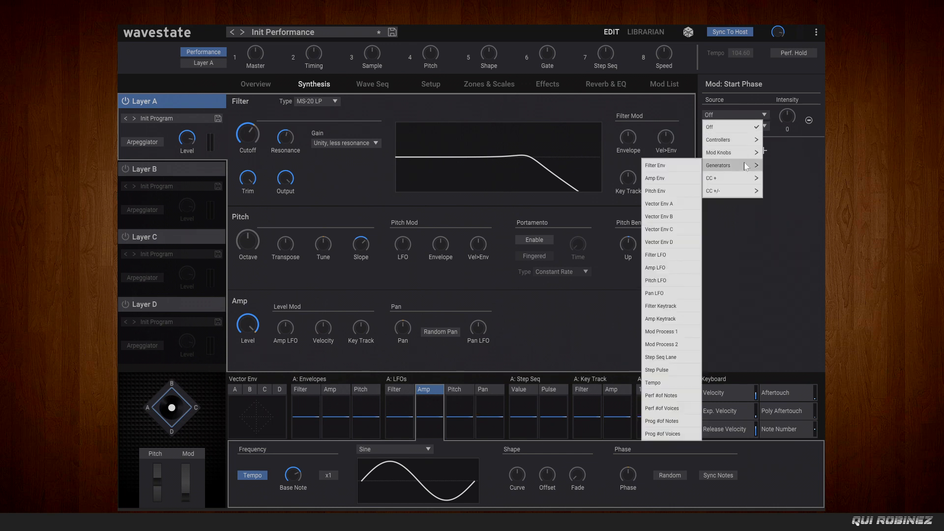
click(657, 293)
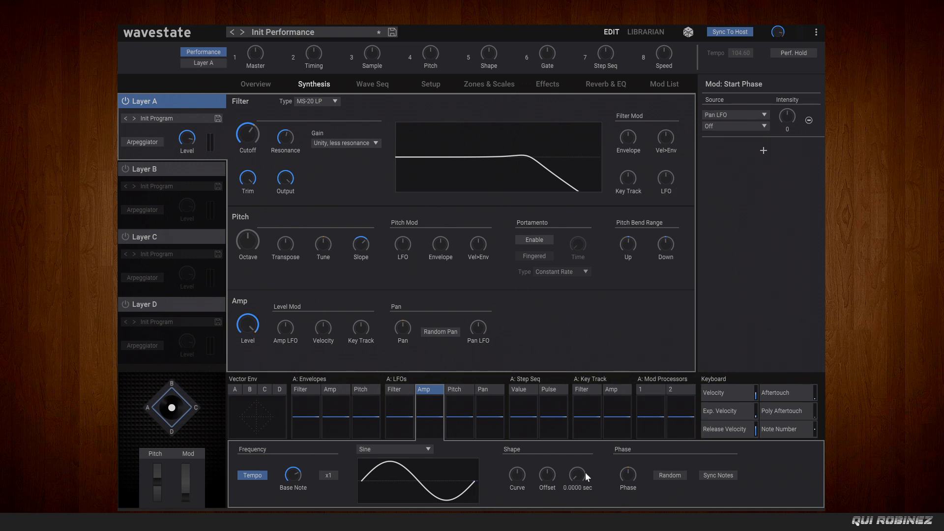
drag(786, 114, 783, 75)
Slow the Pan LFO's frequency down to about 0.325 Hz
click(491, 389)
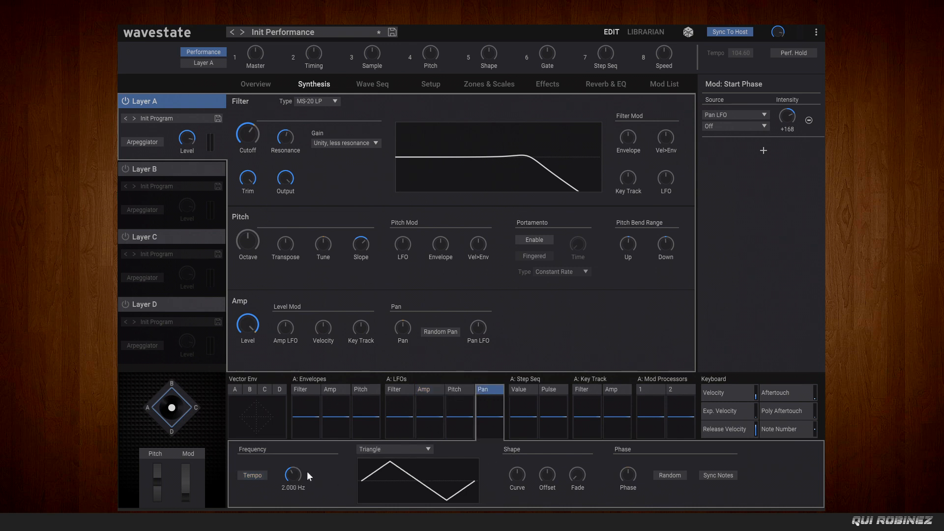
click(294, 476)
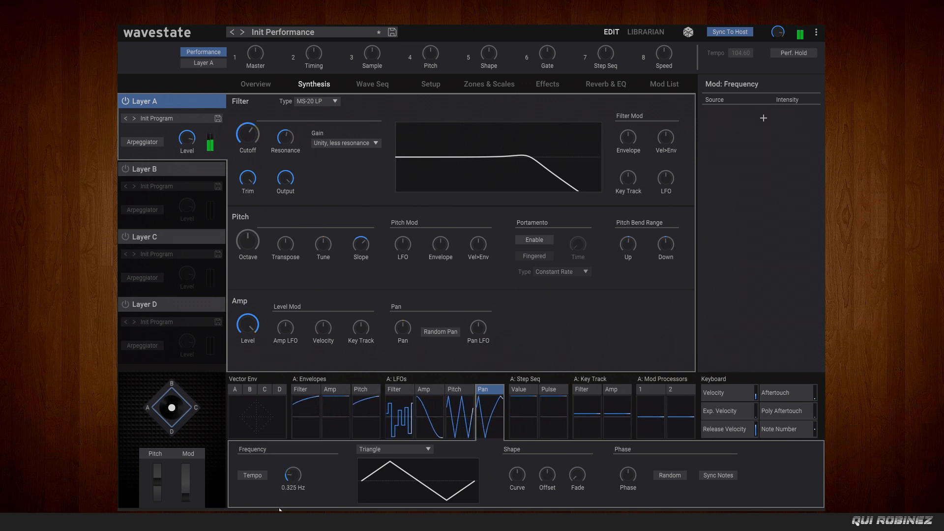
Try the Triangle and Sine waveforms on Layer A's Filter LFO, and settle on Random4 (Continuous)
click(429, 391)
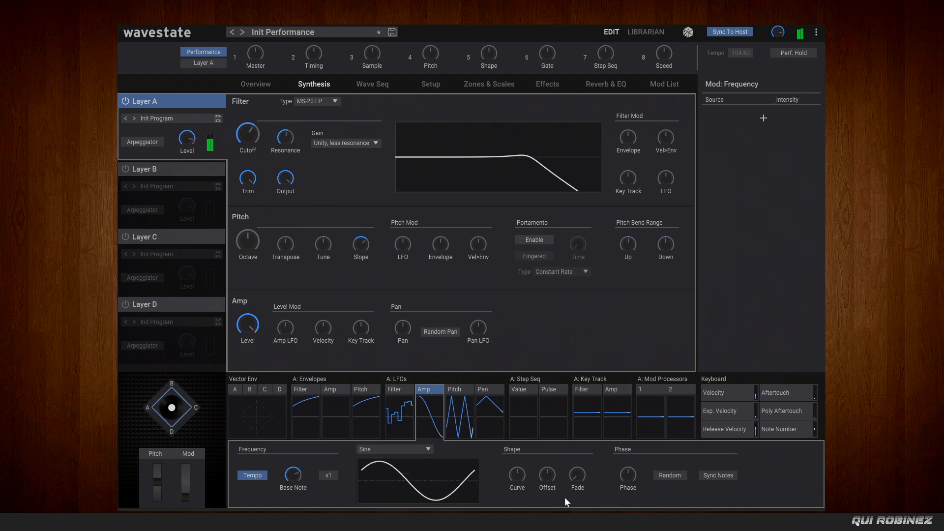
click(392, 388)
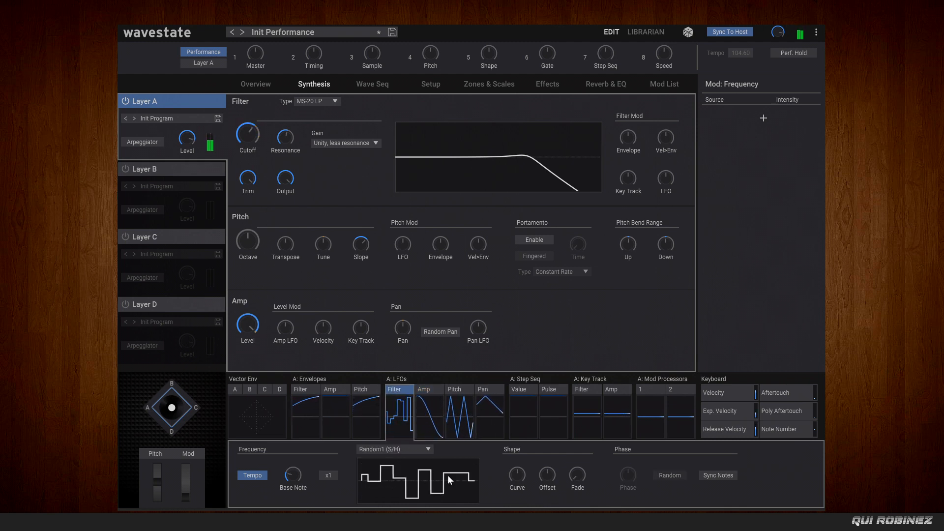
click(398, 451)
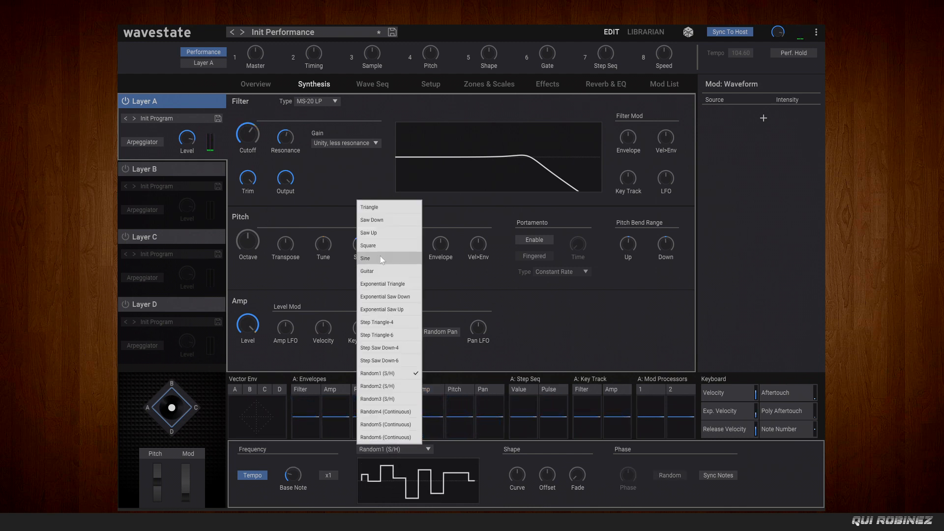
click(379, 206)
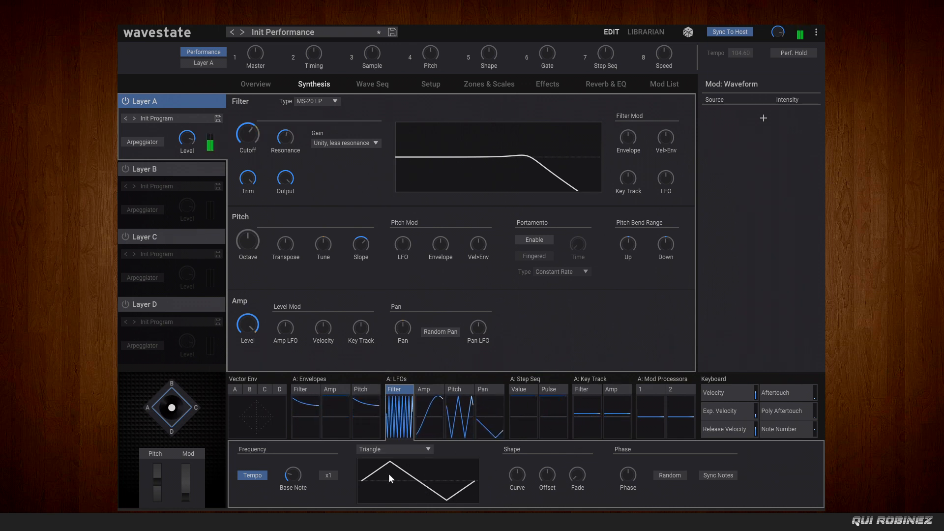
click(401, 449)
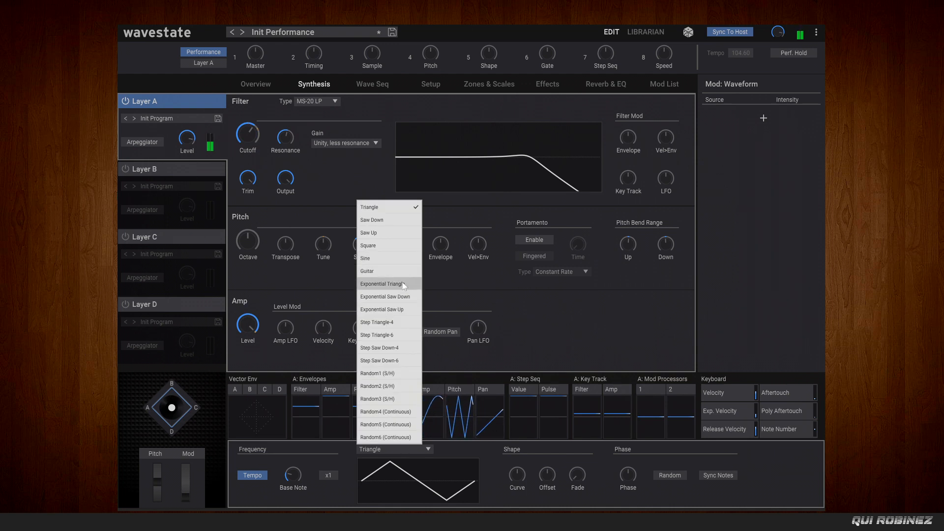
click(391, 257)
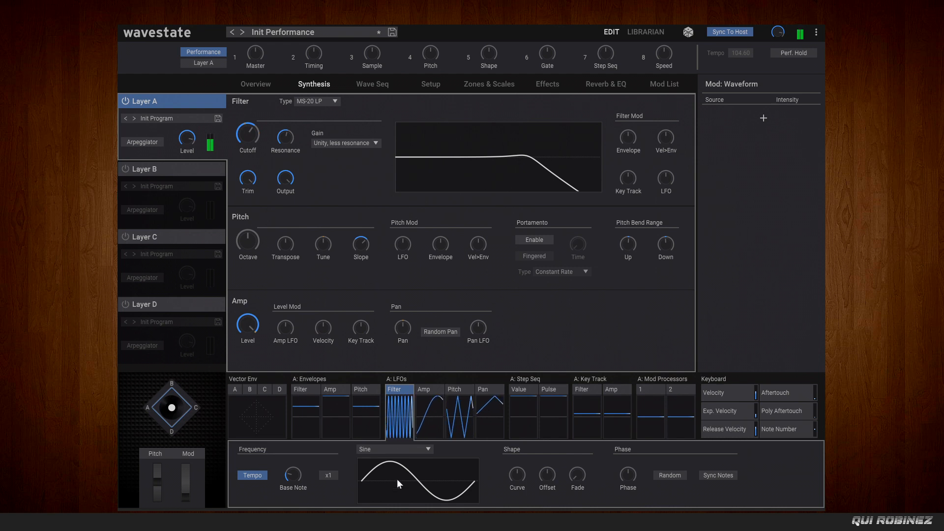
click(407, 449)
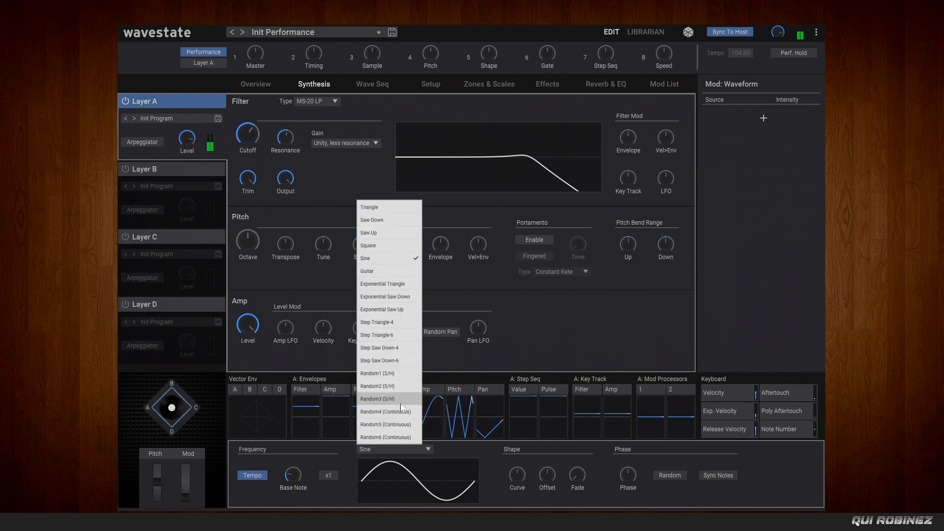
click(388, 412)
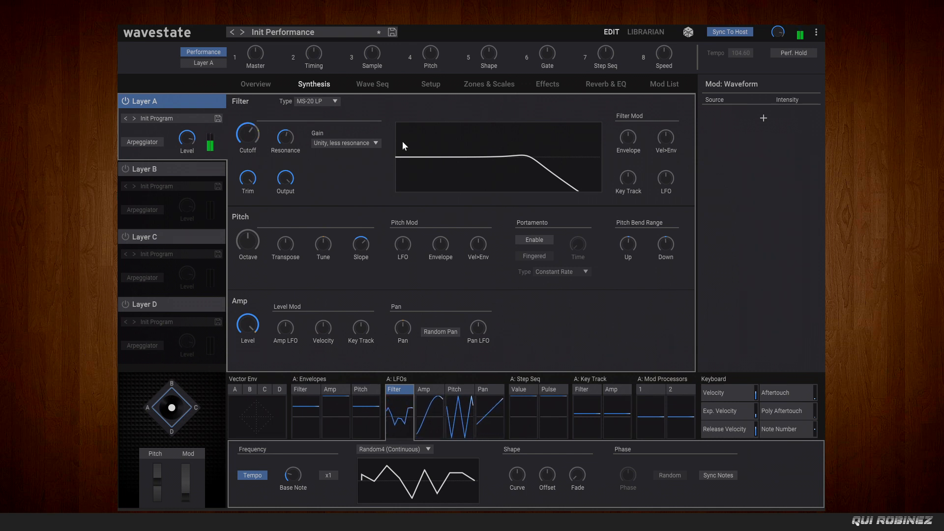
Lower the filter resonance slightly and set the cutoff to about +84.77 semitones (1094.10 Hz)
click(241, 140)
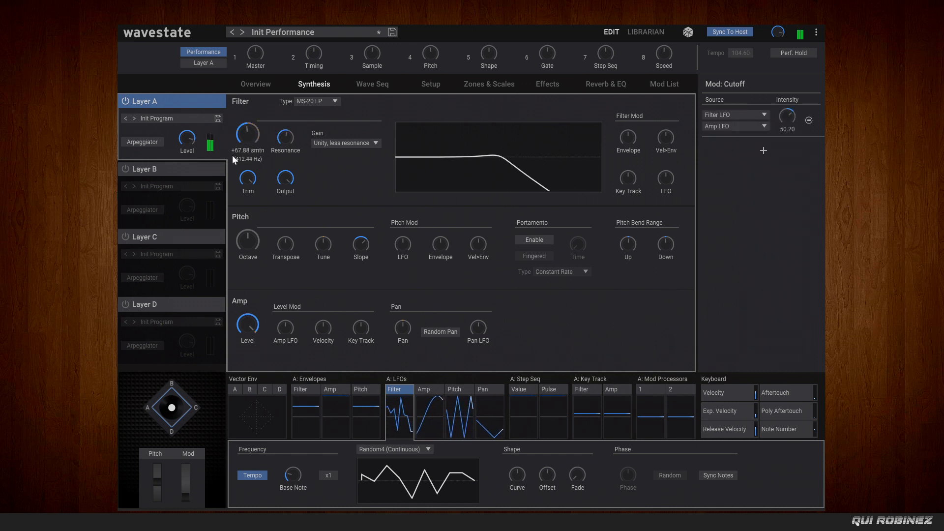
click(279, 150)
click(244, 134)
drag(243, 134, 244, 111)
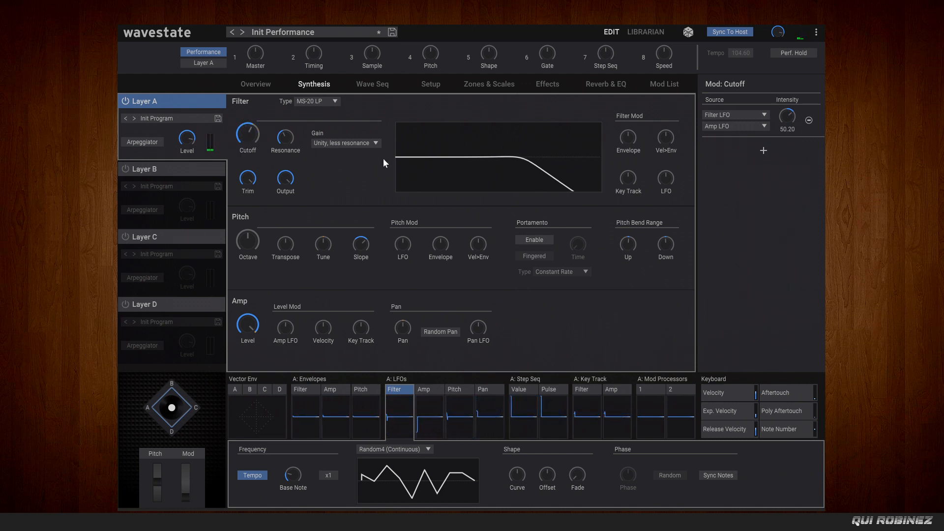
Raise the filter cutoff to +91.17 semitones and set the intensity of its Filter LFO and Amp LFO modulation to 15.15
mouse_move(251, 175)
mouse_move(240, 146)
drag(786, 118, 780, 129)
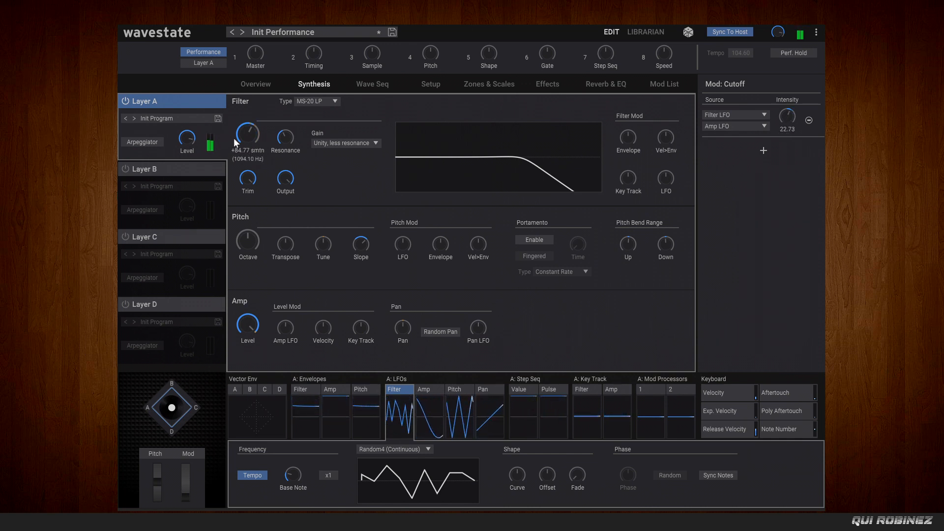
drag(238, 137, 236, 128)
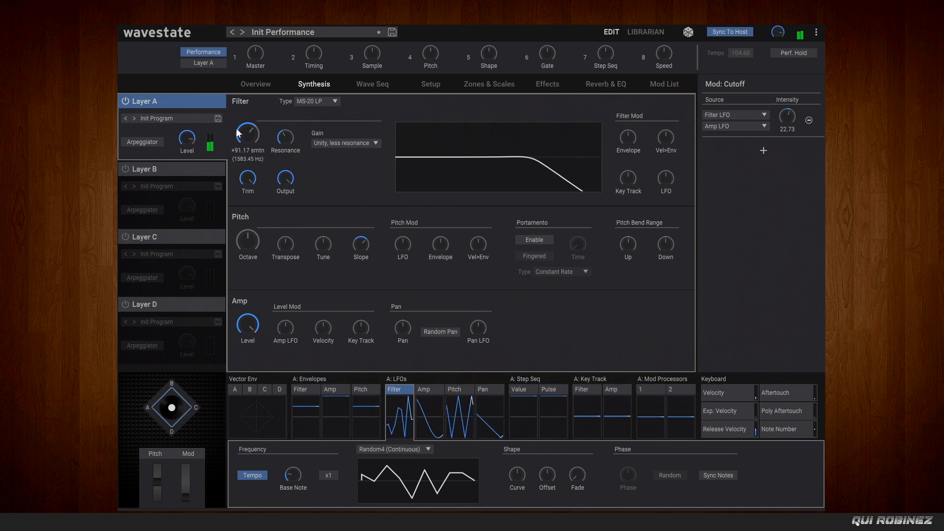
drag(783, 120, 783, 122)
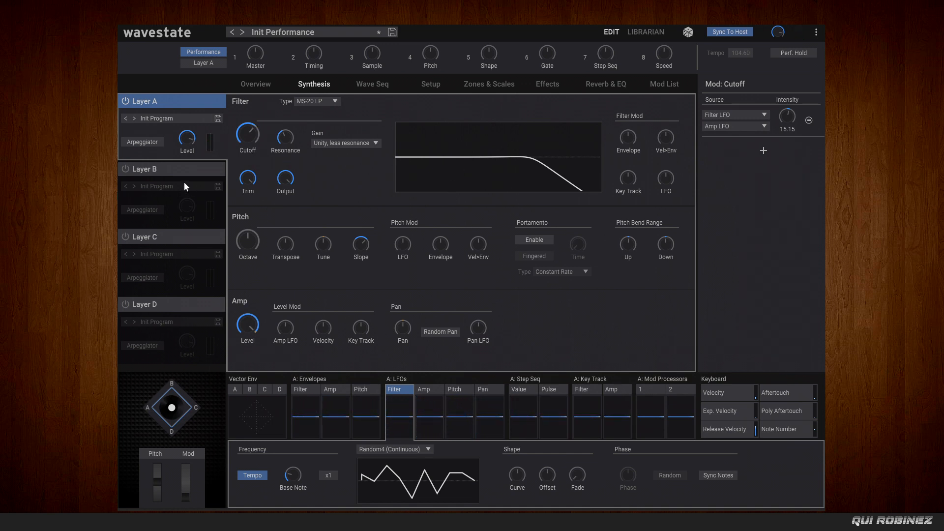
Enable Layer B and switch off Layer A
click(128, 170)
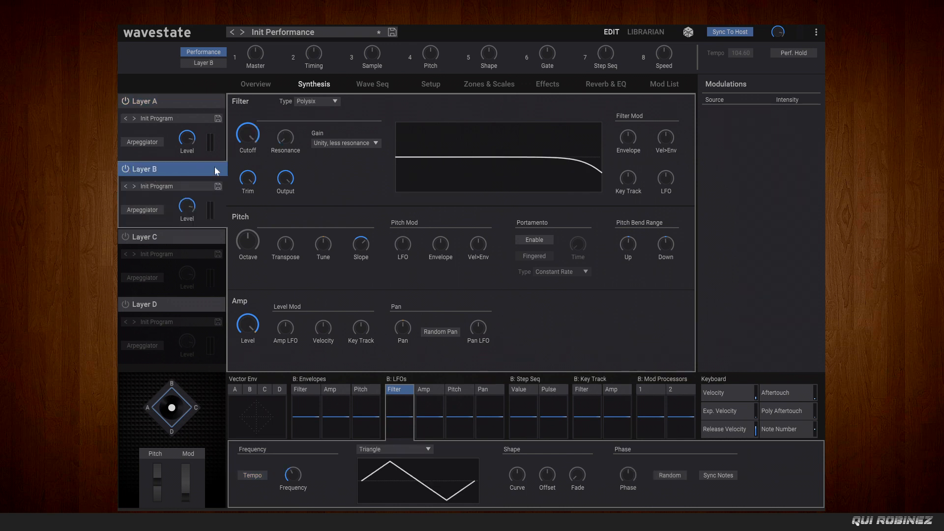
click(126, 102)
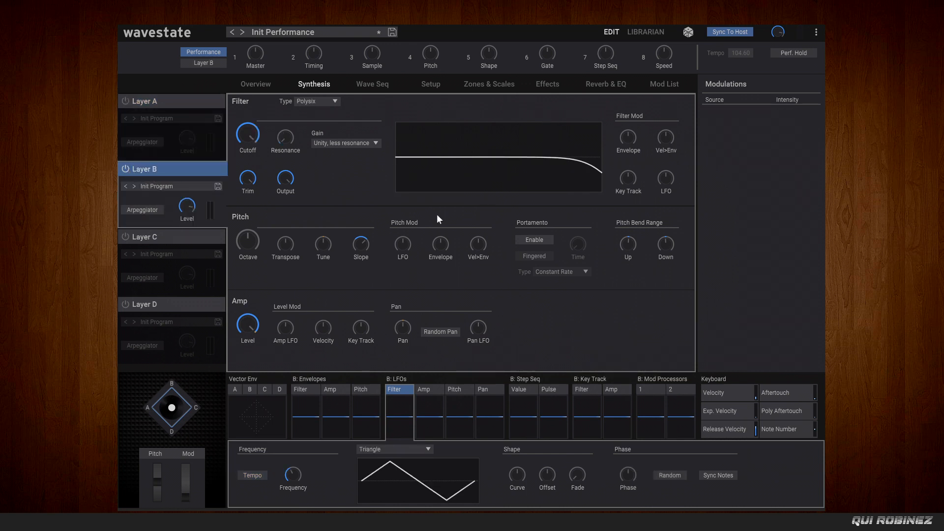
Delete the second sample step, Saw Chroma, from Layer B's wave sequence
click(363, 84)
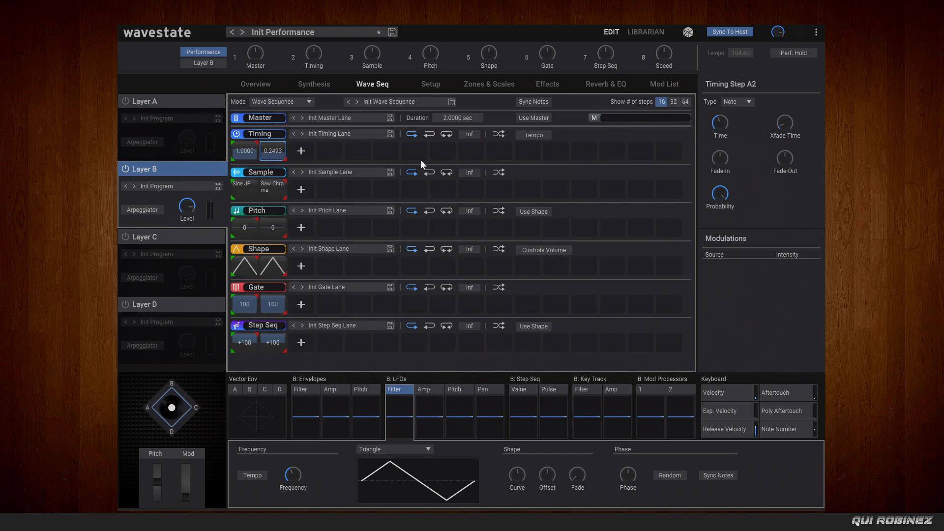
right_click(283, 184)
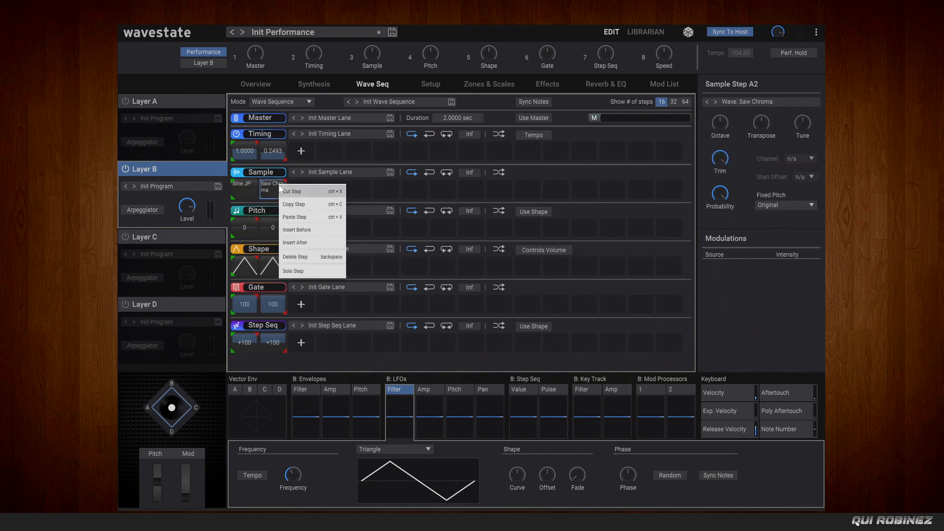
click(295, 239)
click(243, 189)
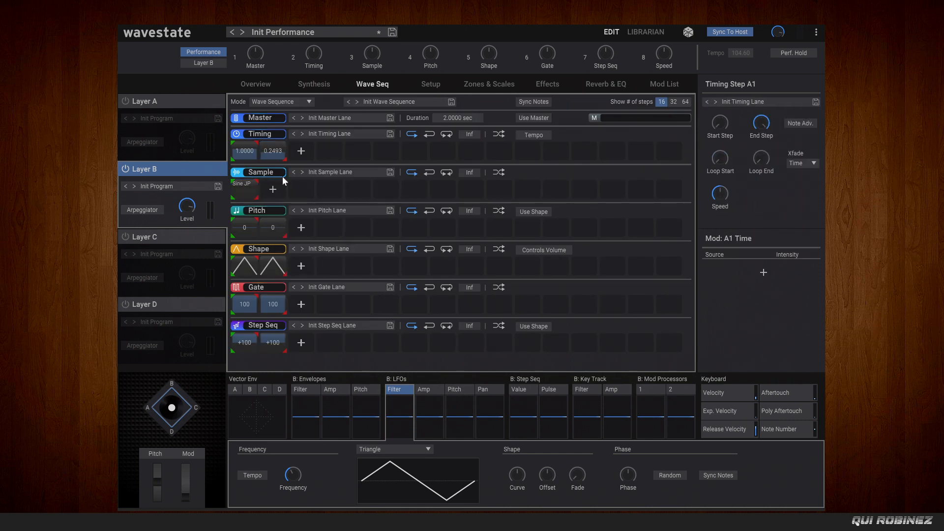
Sync Layer B's timing lane to tempo and delete its second step, keeping the remaining step at 1/8
click(532, 135)
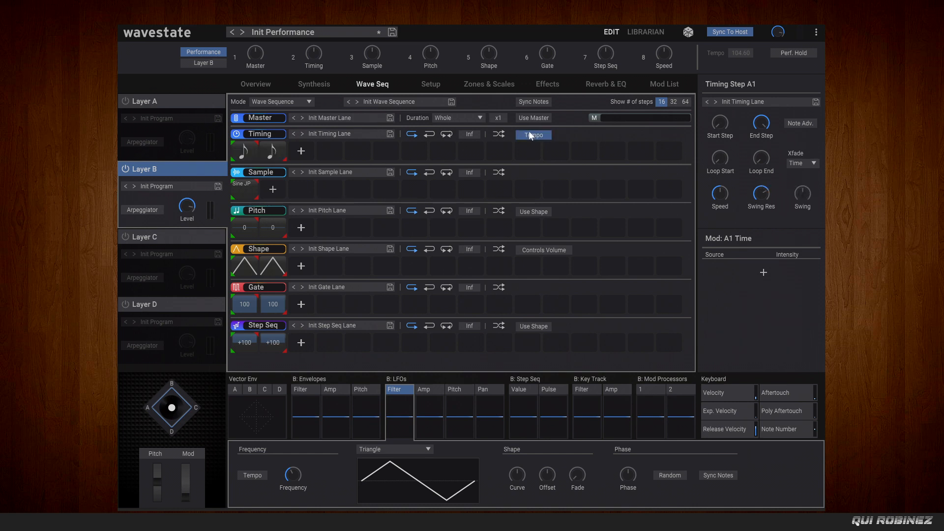
right_click(273, 151)
click(281, 157)
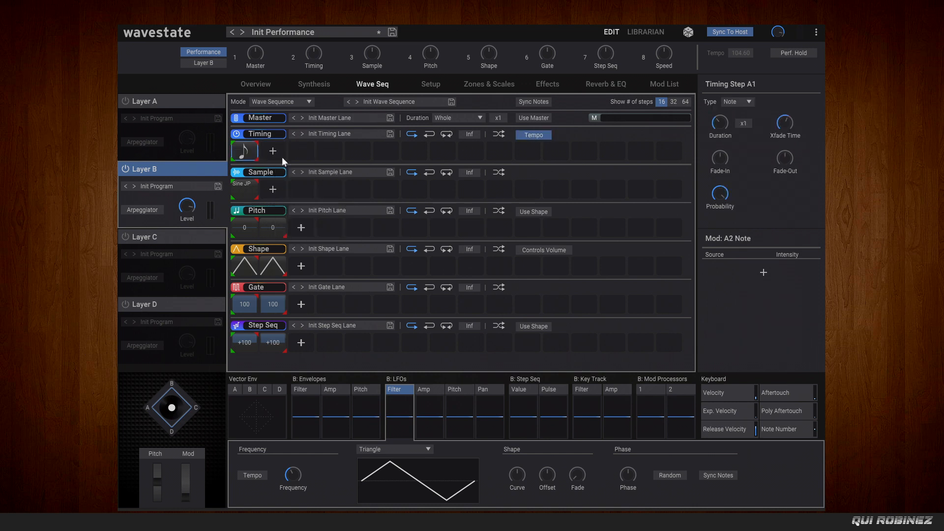
click(247, 148)
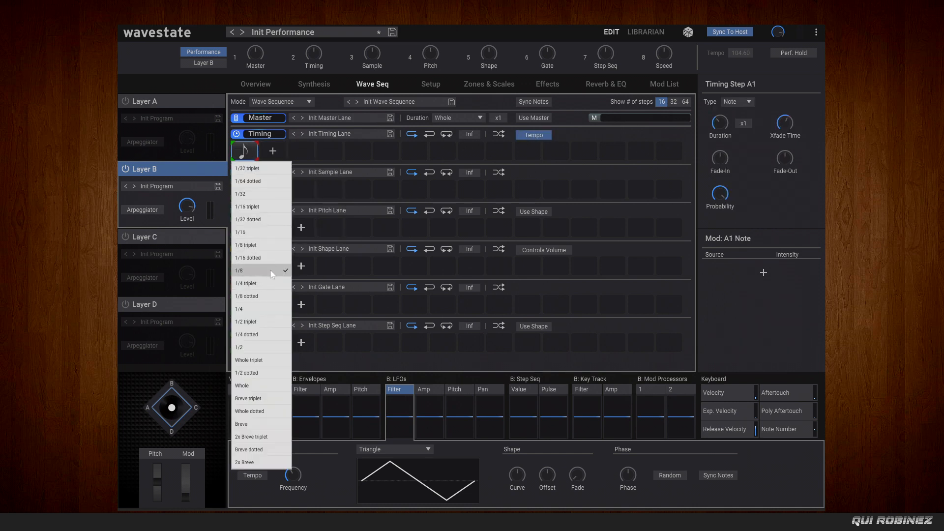
click(804, 309)
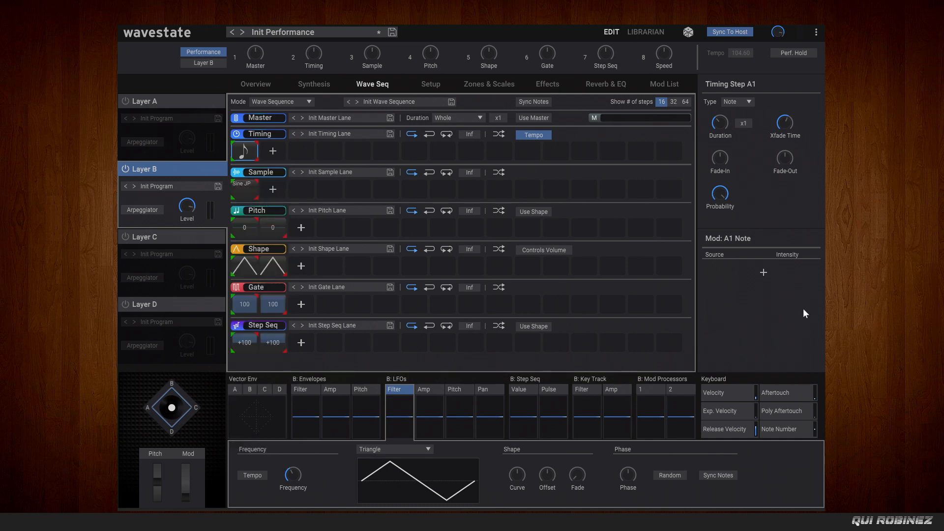
Assign the Bell_Guru: Crystalize sample to Layer B's remaining sample step and raise the layer's octave
click(247, 190)
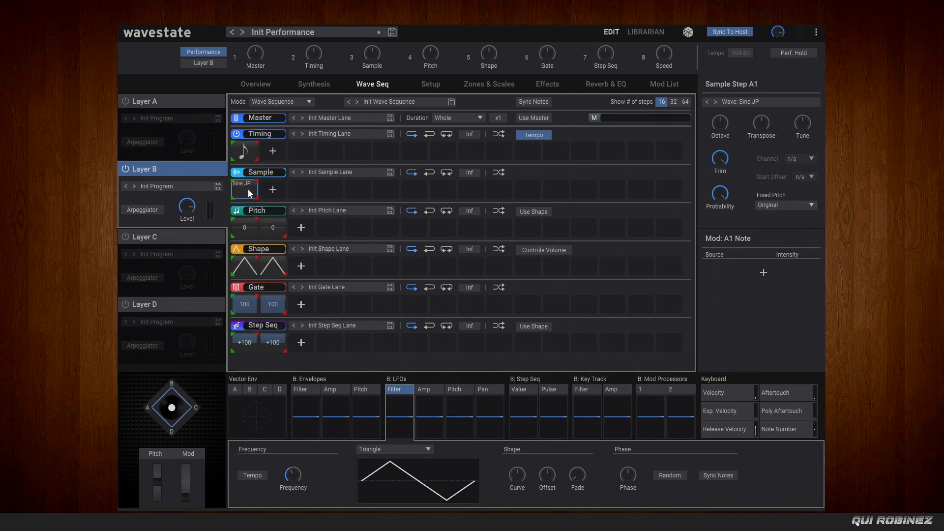
mouse_move(263, 259)
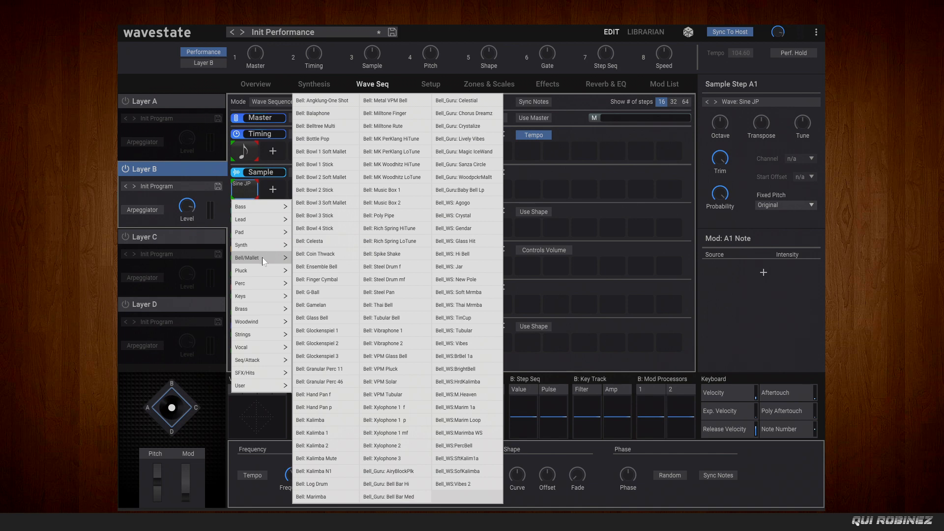
click(482, 126)
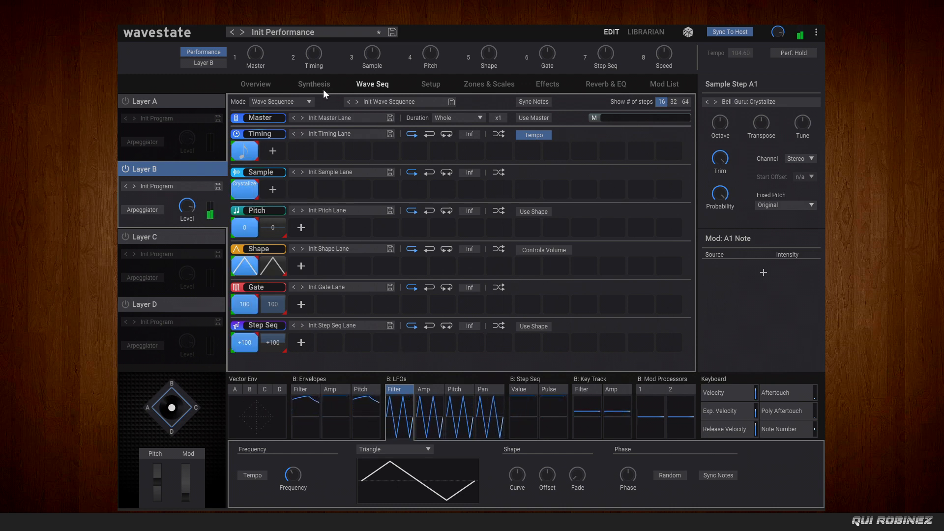
click(309, 82)
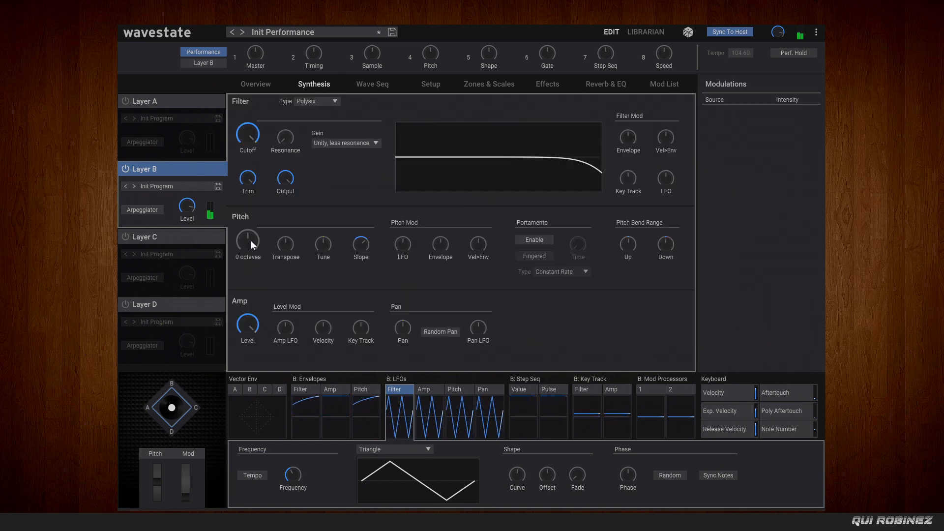
Shape Layer B's filter envelope as a decaying pulse, with minimum attack, a moderate decay and minimum sustain
click(264, 83)
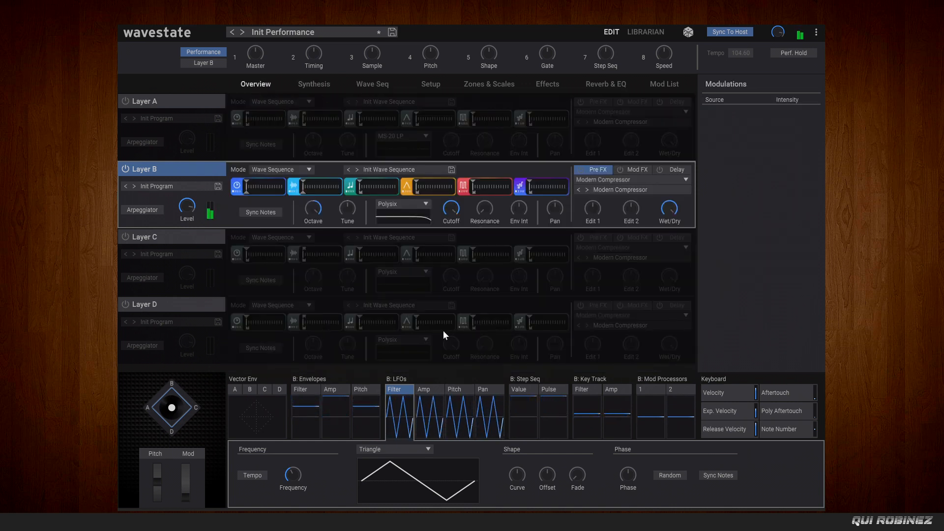
click(310, 389)
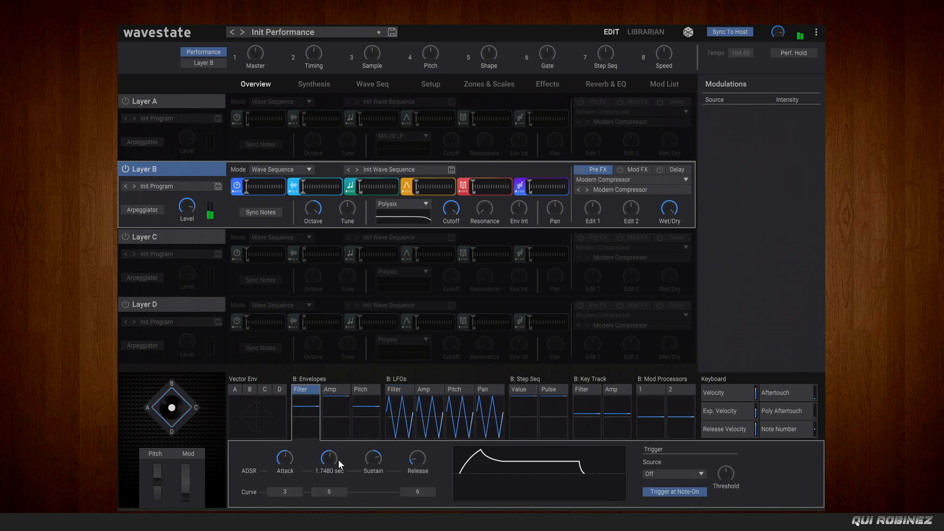
drag(329, 459, 329, 501)
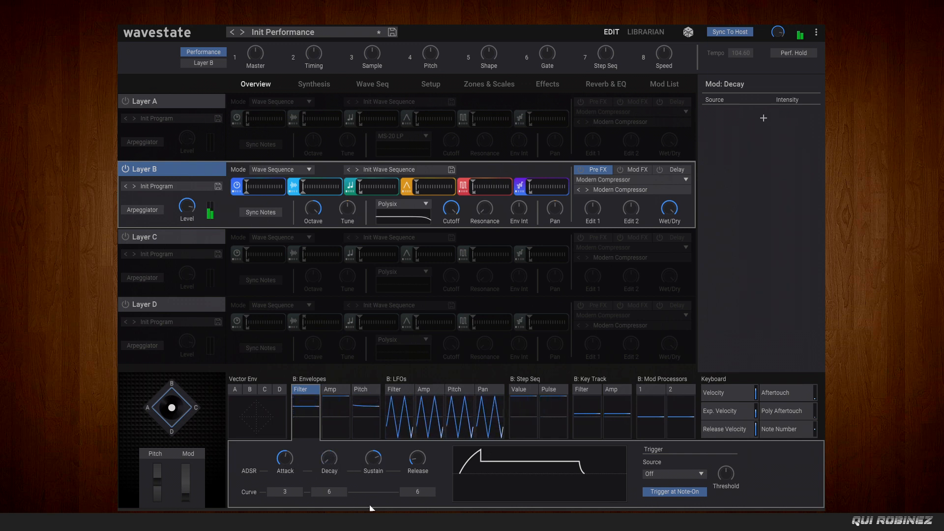
drag(371, 455, 324, 364)
drag(292, 456, 291, 497)
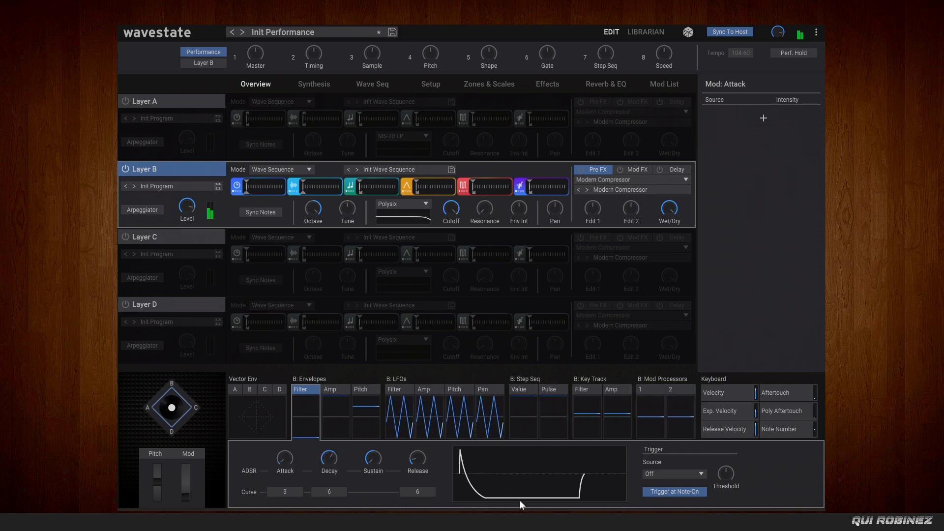
Set the filter envelope's trigger source to Step Pulse and reduce its release to the minimum
click(678, 473)
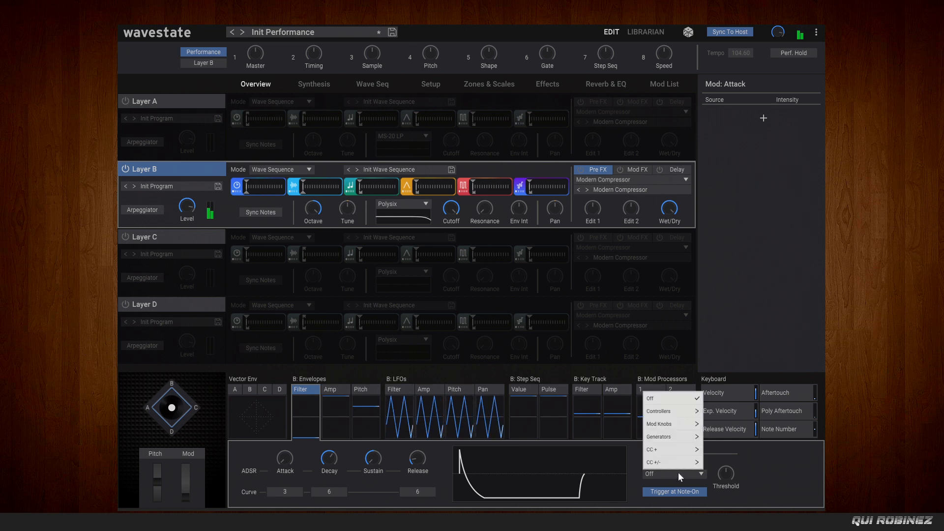
mouse_move(678, 437)
click(737, 361)
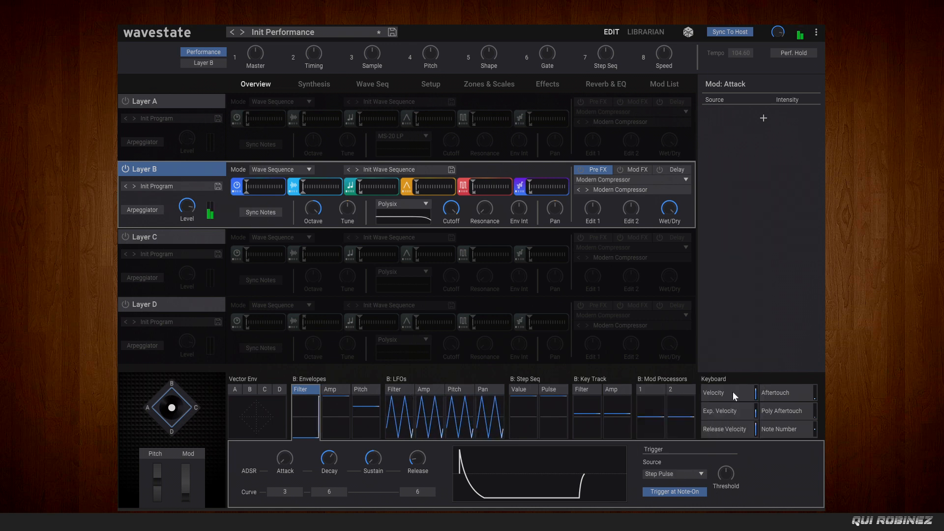
drag(414, 457, 412, 498)
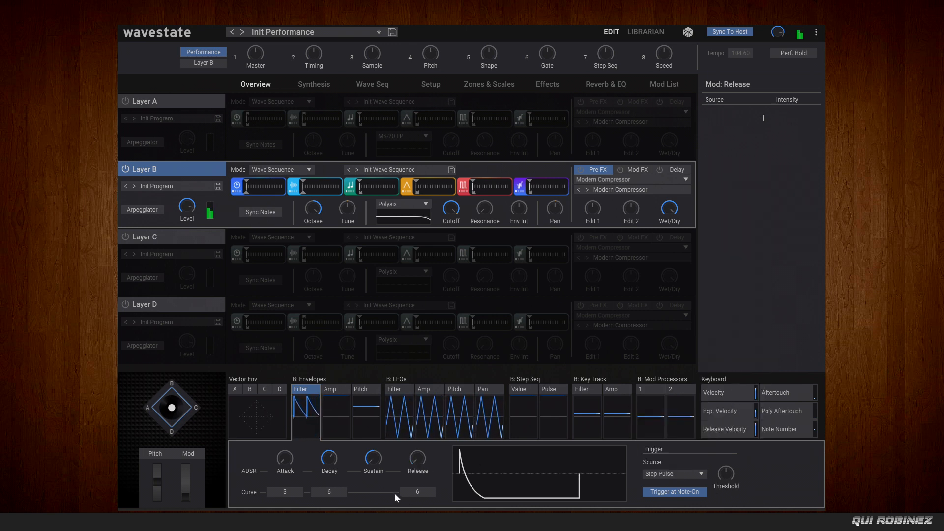
Increase Layer B's filter envelope modulation amount and lower the filter cutoff
click(371, 86)
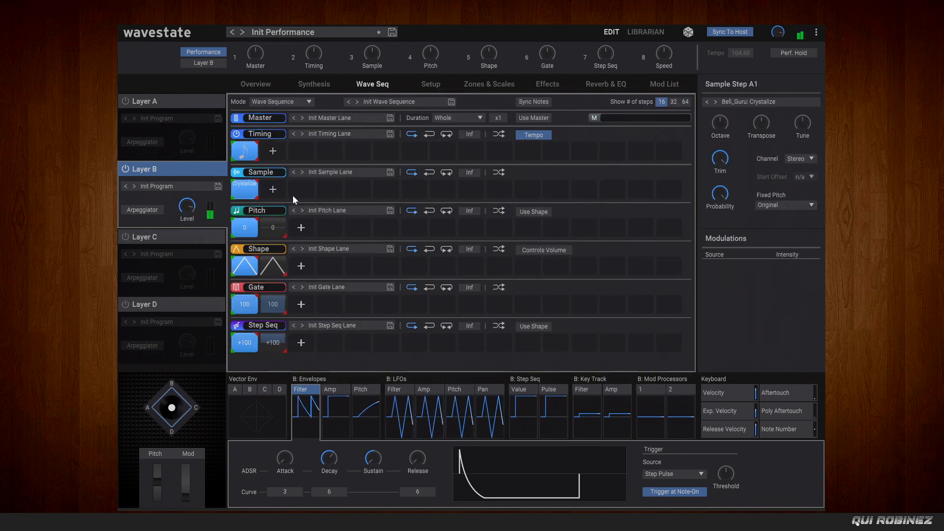
click(327, 84)
mouse_move(630, 142)
click(627, 139)
drag(255, 134, 251, 218)
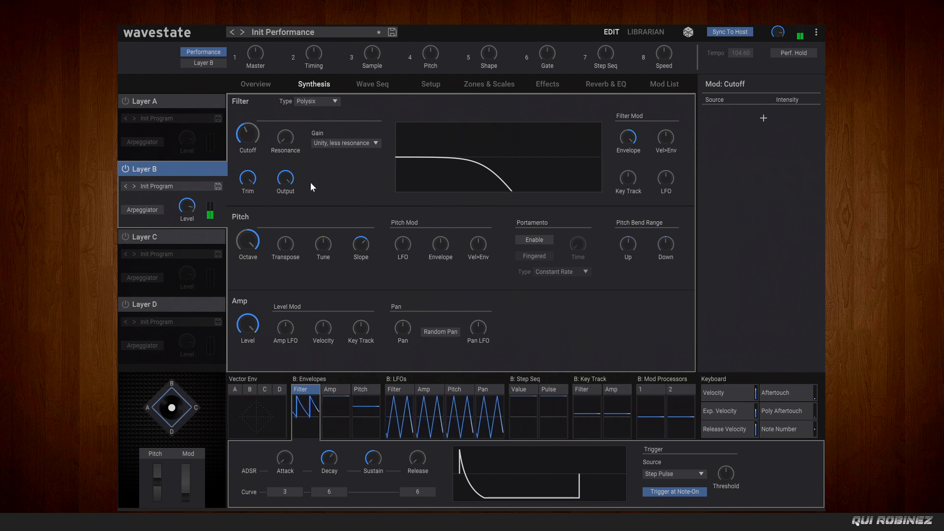
Lower Layer B's filter cutoff to about 181 Hz and shorten the filter envelope decay to about 2.3 seconds
drag(242, 132, 242, 139)
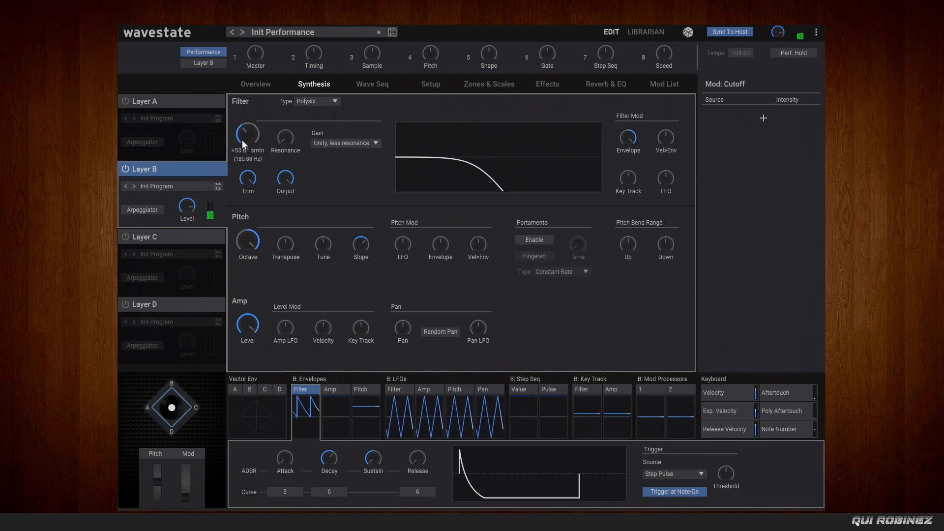
drag(324, 453, 323, 468)
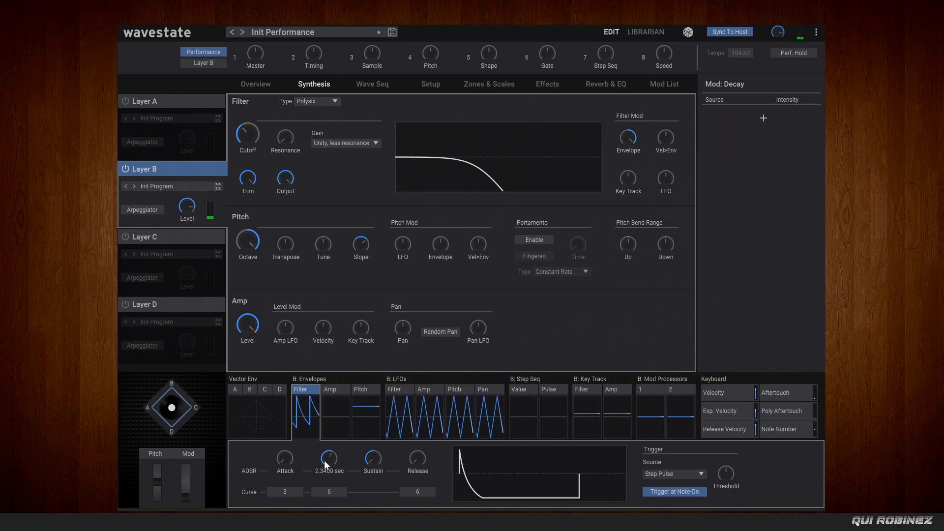
Change Layer B's filter type to MS-20 LP, raise its resonance slightly and readjust the filter envelope decay
click(312, 99)
click(320, 124)
drag(287, 140, 273, 111)
click(329, 458)
drag(320, 471, 321, 459)
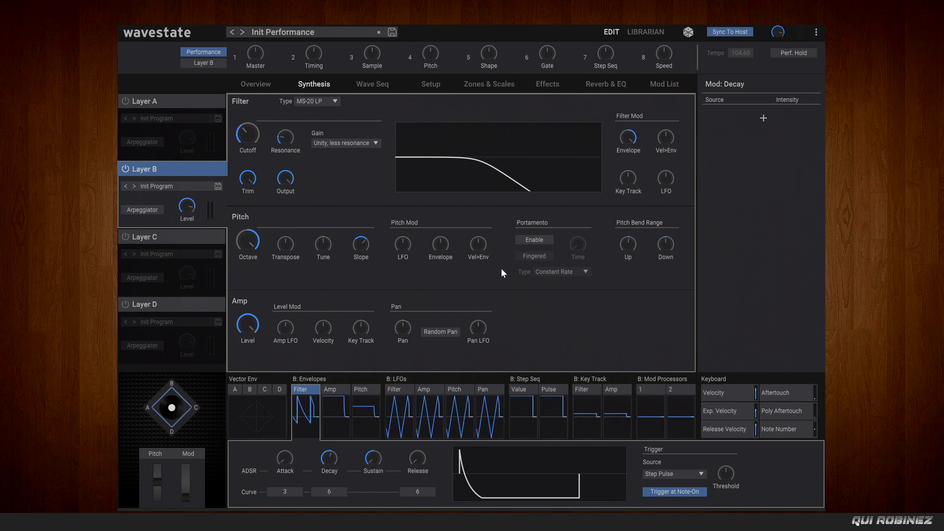
Turn on the Master Reverb and load the QR Ambient Cirrus Verb preset
click(604, 83)
click(235, 102)
click(618, 101)
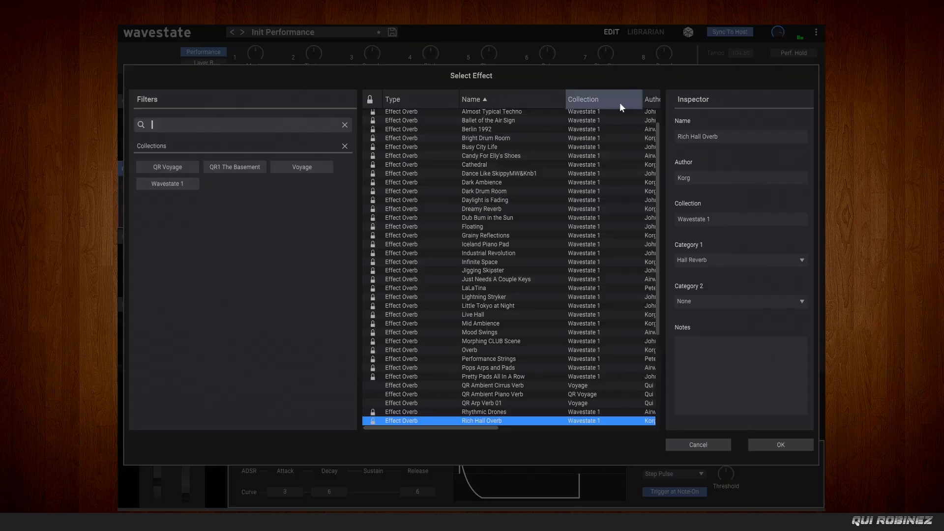
double_click(494, 385)
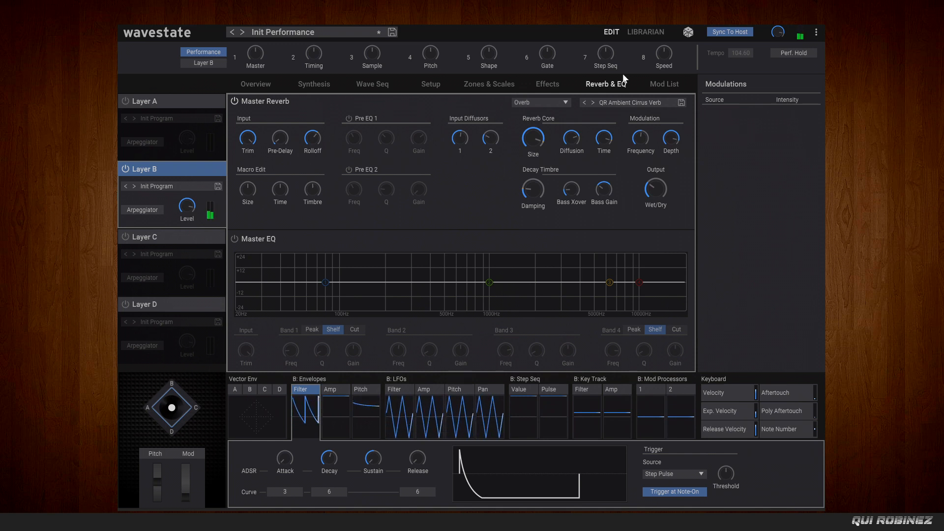
Turn on Layer B's Stereo/Cross Delay with the 1/8 - 1/8 dot HPF preset
click(540, 84)
click(625, 119)
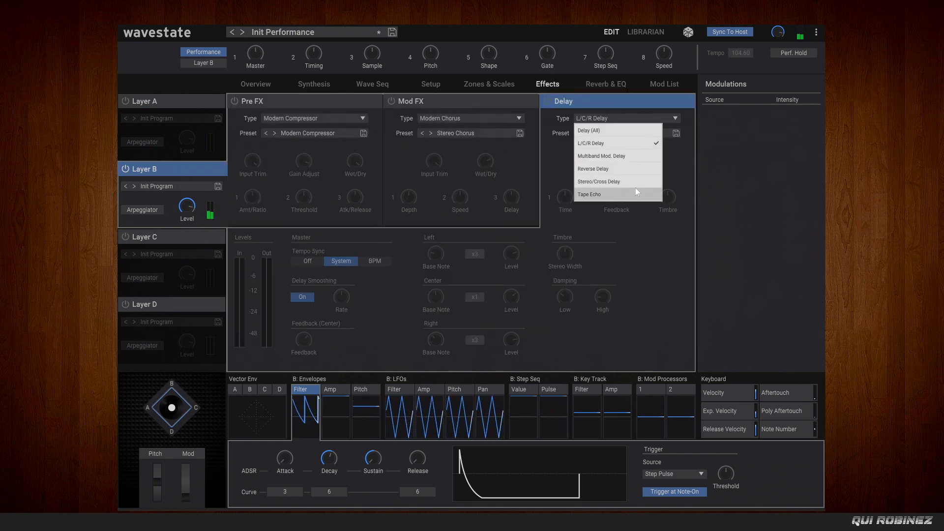
click(631, 181)
click(632, 132)
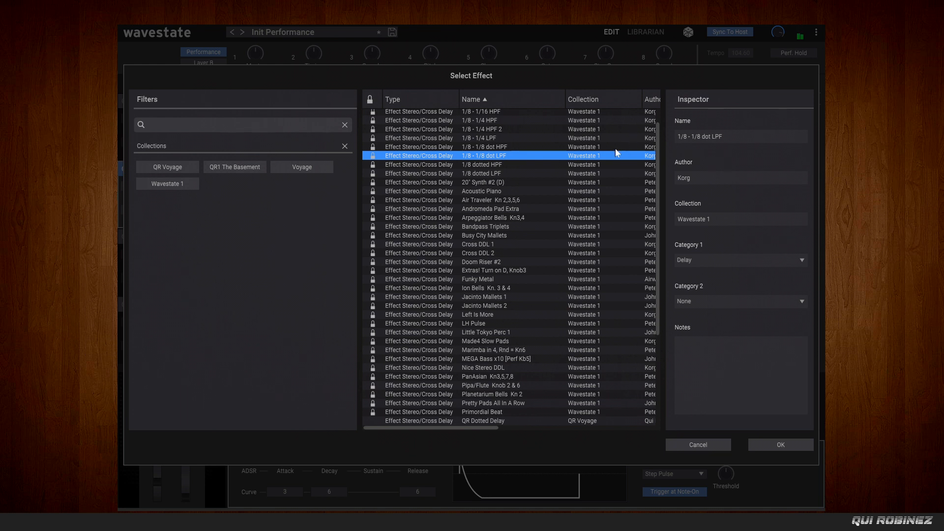
double_click(426, 148)
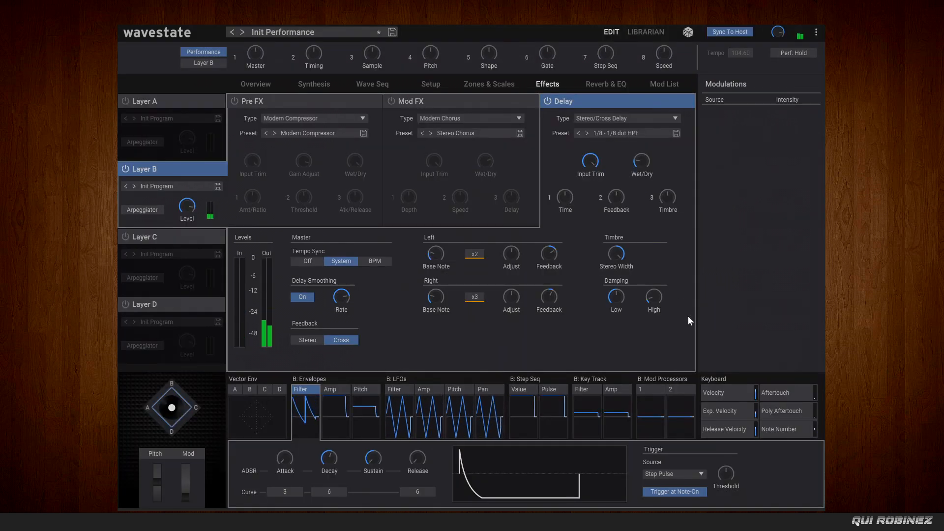
Extend Layer B's Pitch lane to eight steps and move its end and loop end markers to the eighth step
click(369, 82)
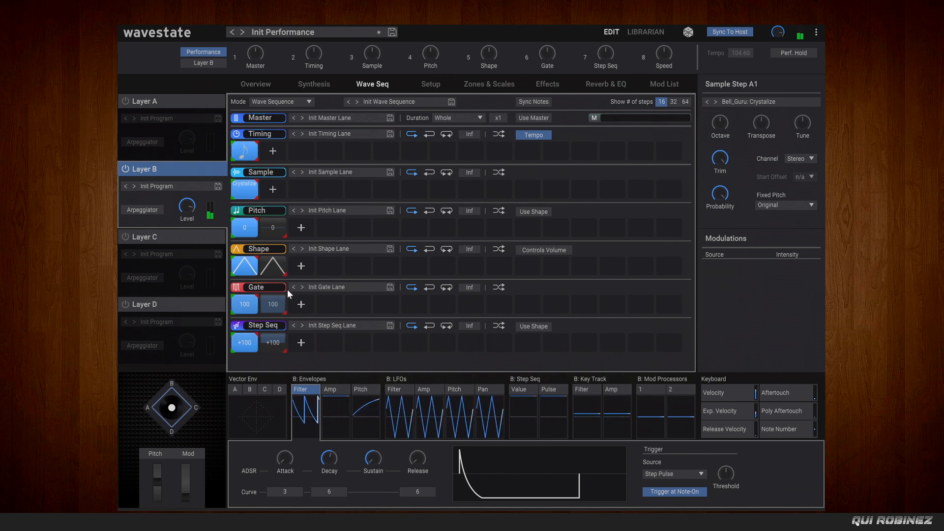
click(300, 227)
click(330, 228)
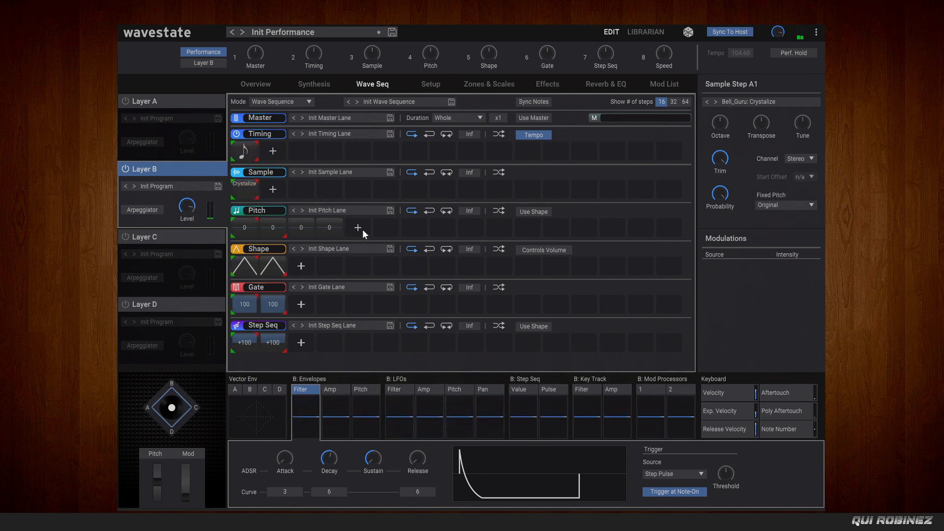
click(413, 228)
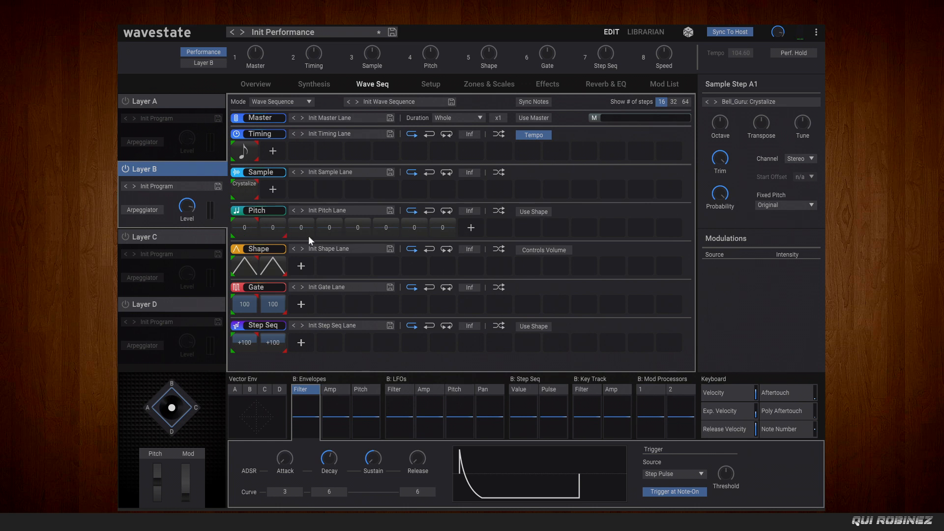
drag(285, 236, 457, 235)
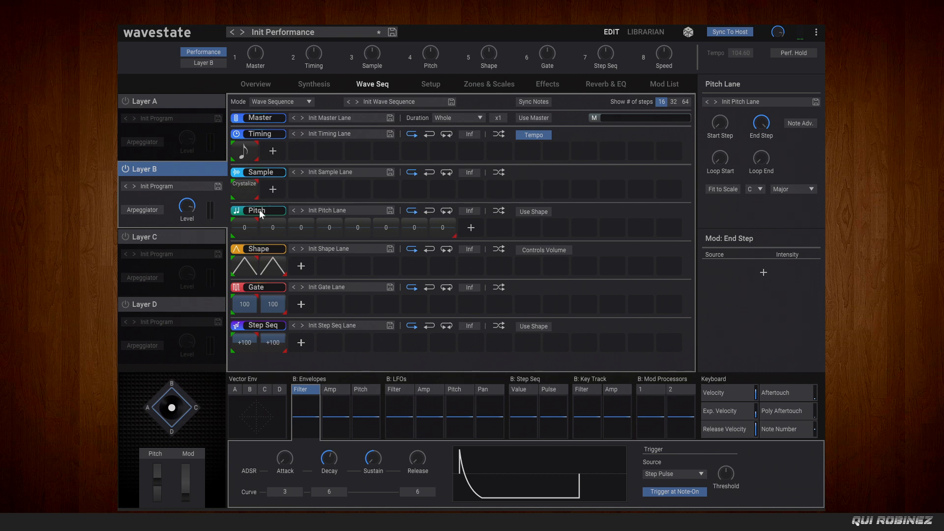
drag(256, 219, 469, 223)
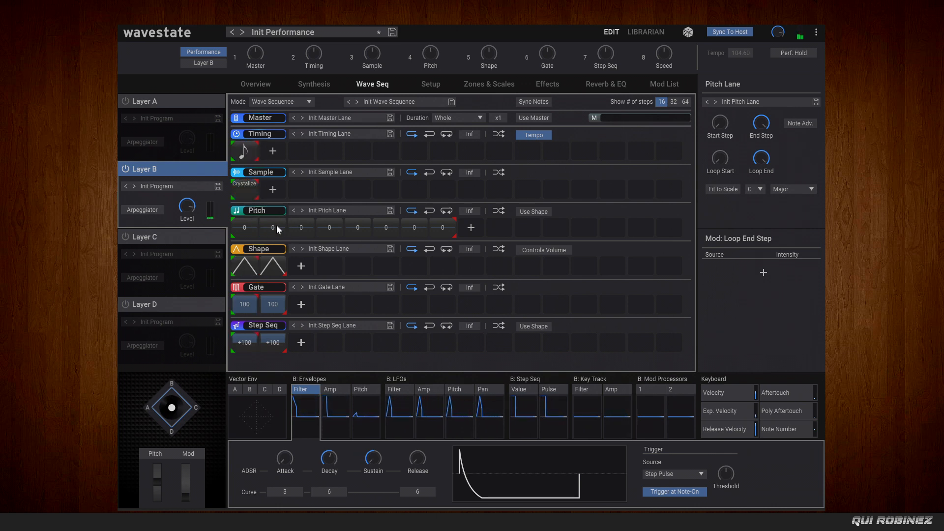
Set the Pitch lane transpositions to +12, +7 and +12 on steps 2 to 4, and +12, +7 and +19 on steps 6 to 8
drag(276, 225, 277, 194)
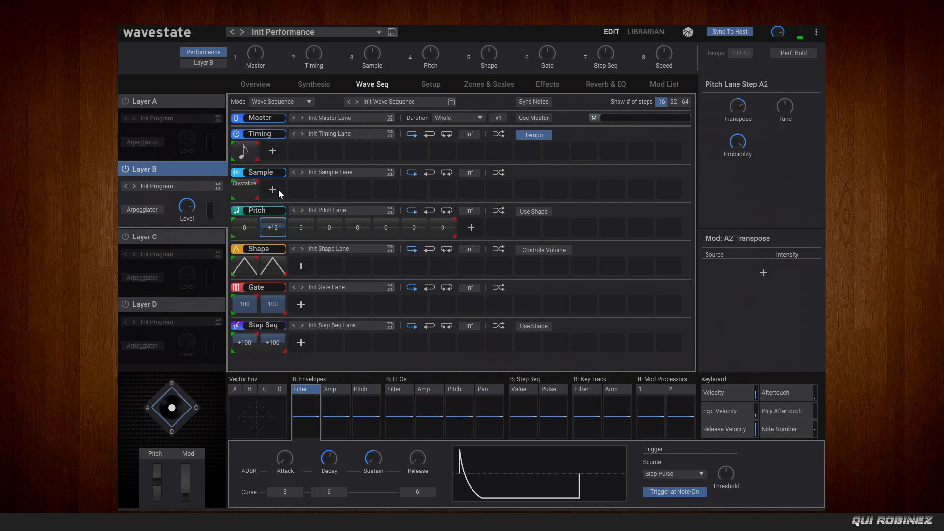
click(304, 228)
drag(304, 226, 336, 189)
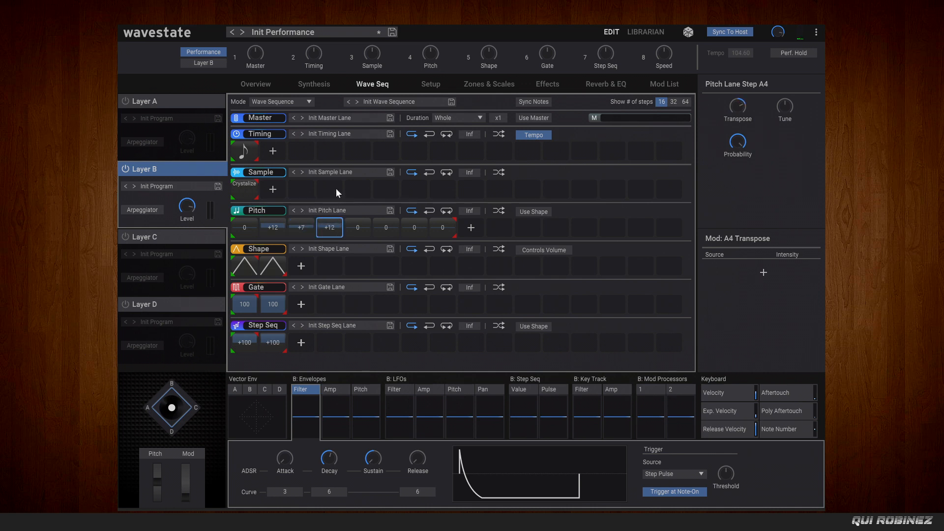
click(362, 228)
drag(386, 227, 388, 217)
drag(421, 228, 426, 205)
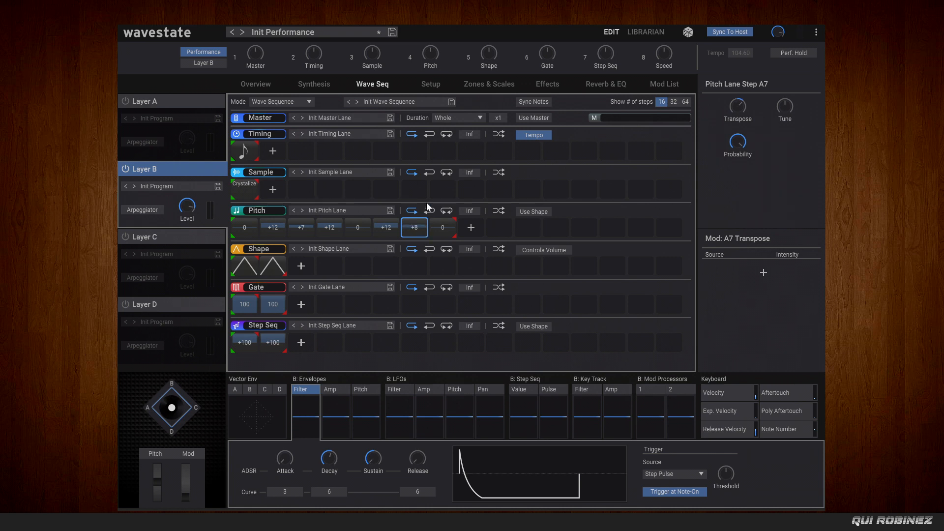
drag(447, 227, 447, 170)
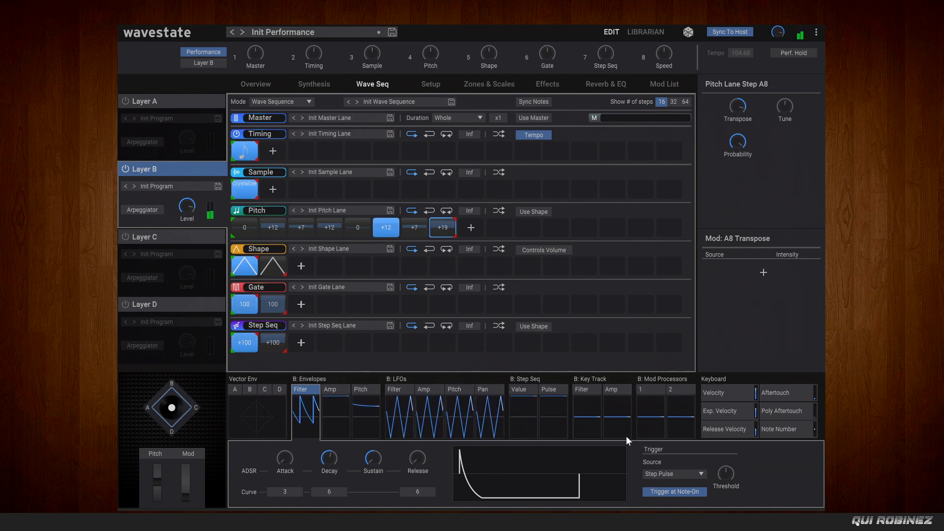
Disable crossfading in Layer B's Timing lane and enable Sync Notes for its wave sequence
click(246, 152)
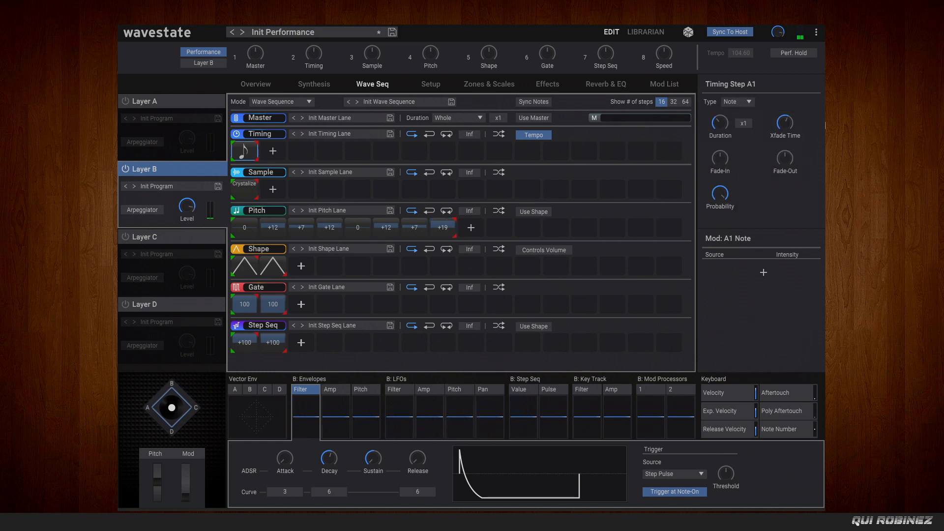
click(785, 122)
click(239, 136)
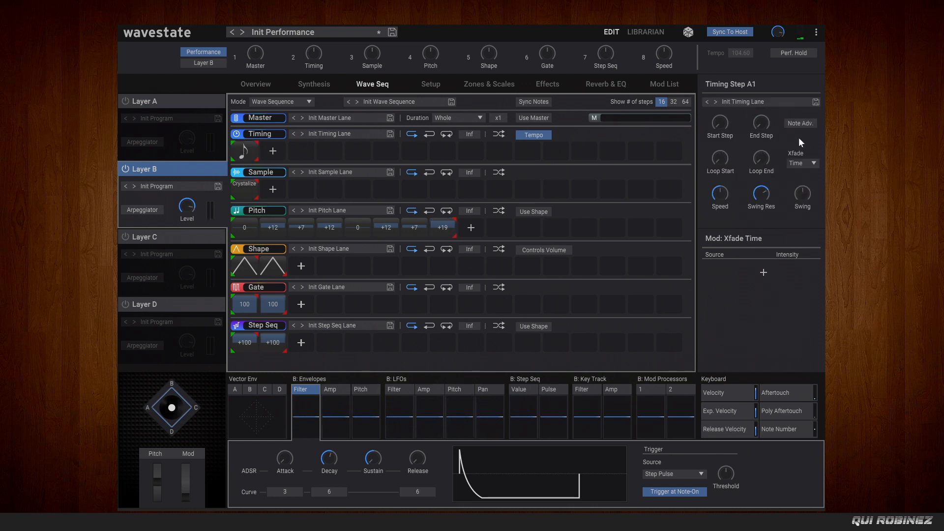
click(805, 164)
click(793, 175)
click(534, 101)
Turn Layer A back on and set Layer B's voice allocation to Mono with Low note priority
click(124, 98)
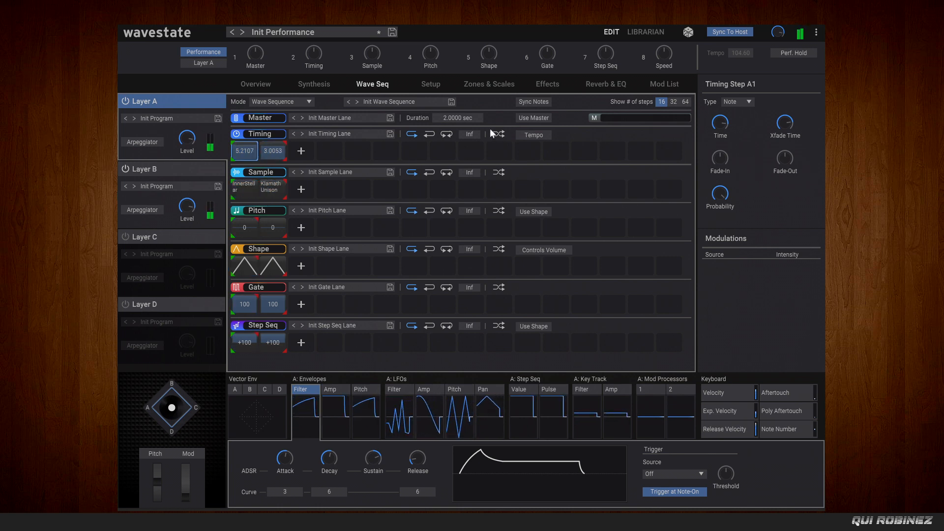
click(164, 169)
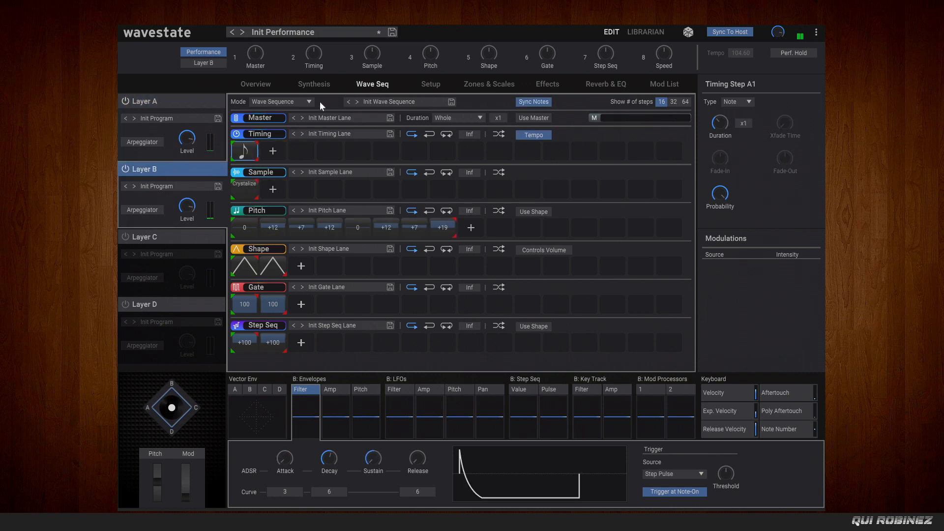
click(424, 84)
click(300, 251)
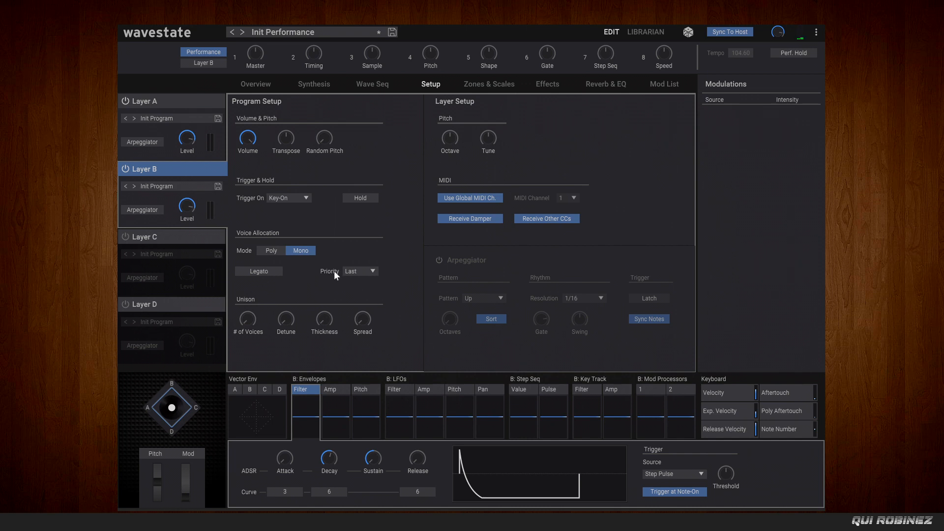
click(372, 272)
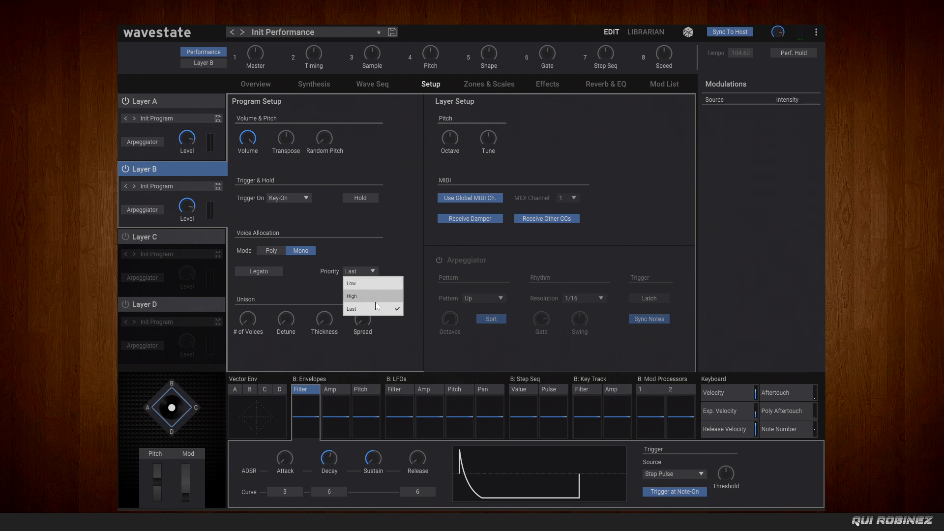
click(370, 284)
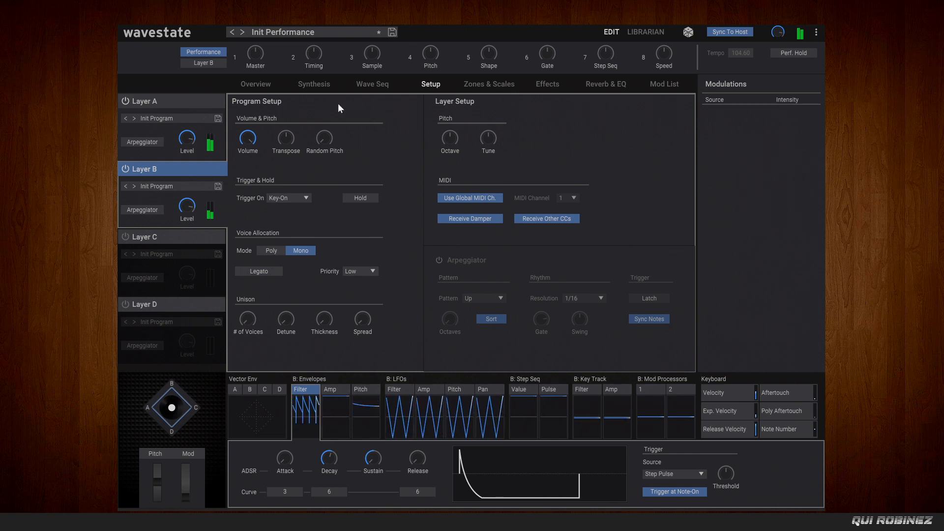
Give Layer B's Step Seq lane three steps and move its end and loop end markers to the third step
click(369, 83)
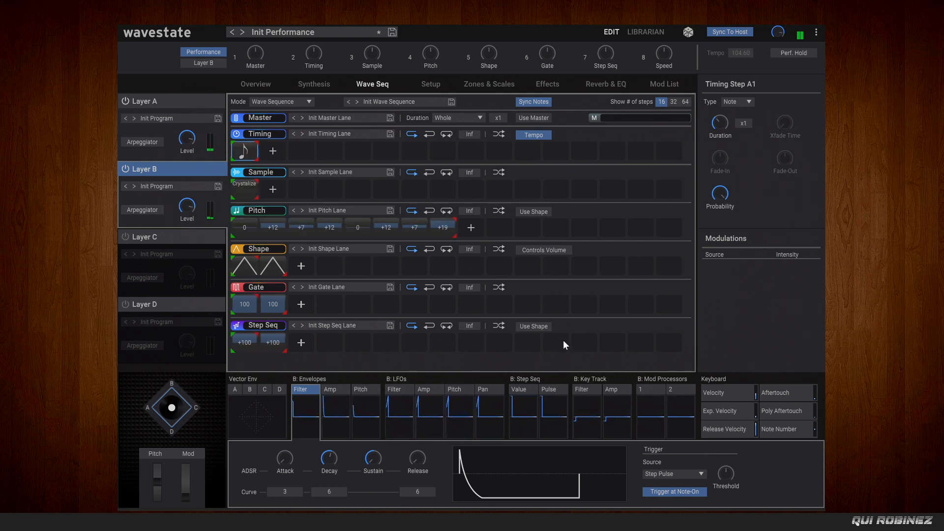
right_click(273, 344)
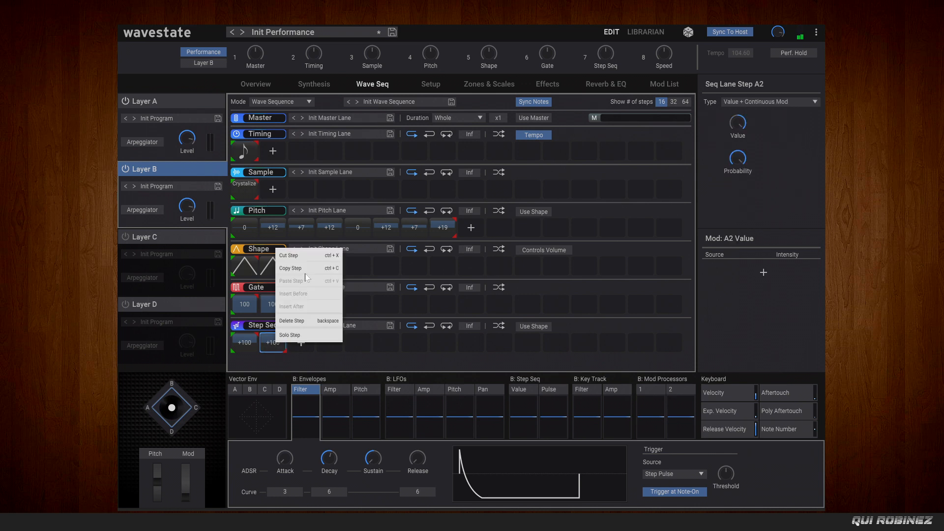
click(305, 256)
click(273, 344)
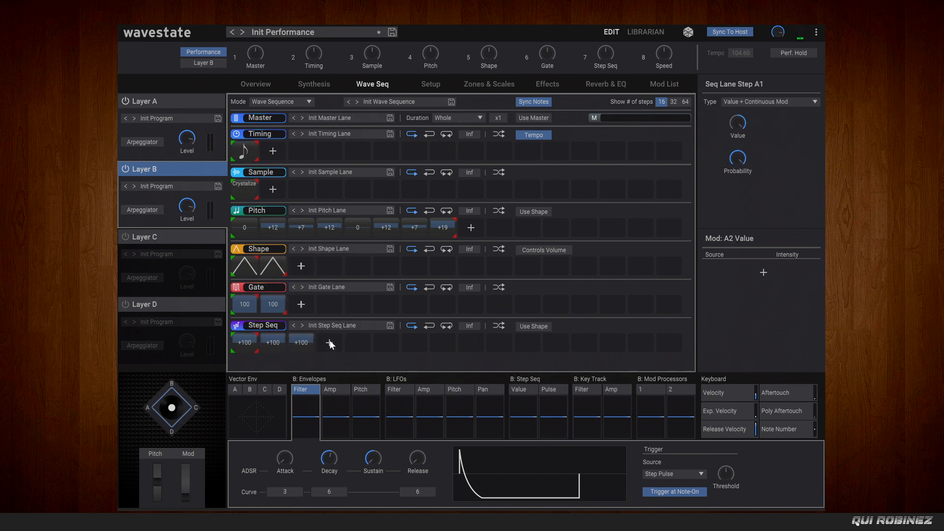
right_click(328, 342)
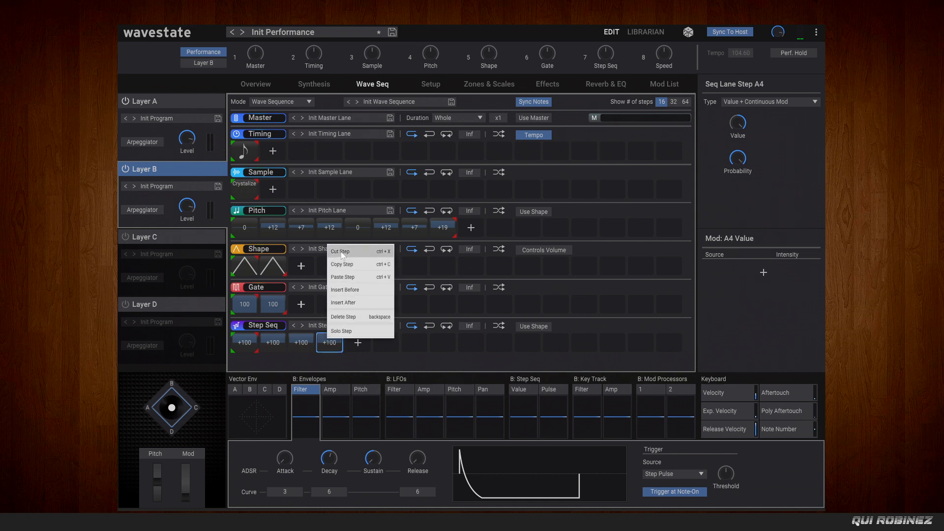
click(356, 252)
drag(255, 350, 317, 352)
drag(256, 335, 314, 337)
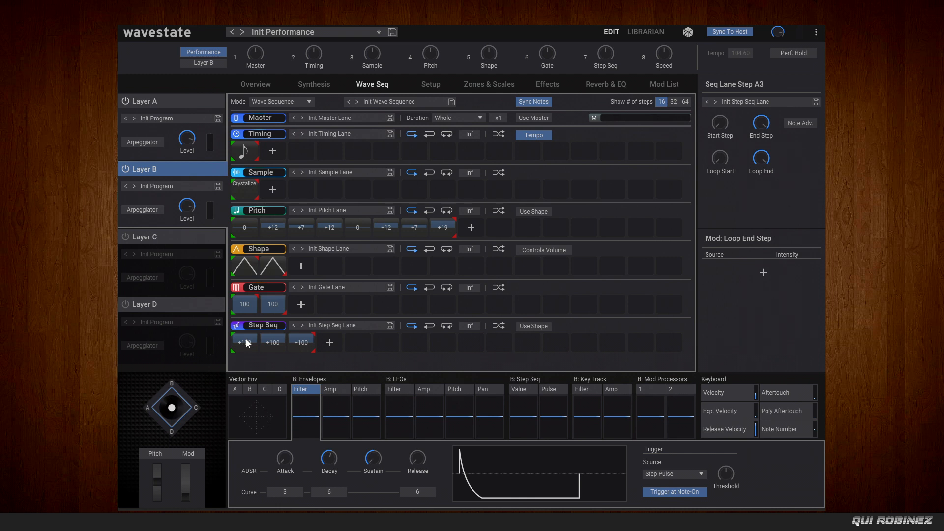
Set the three Step Seq lane values to +100, +19 and +35
drag(245, 343, 252, 441)
click(272, 344)
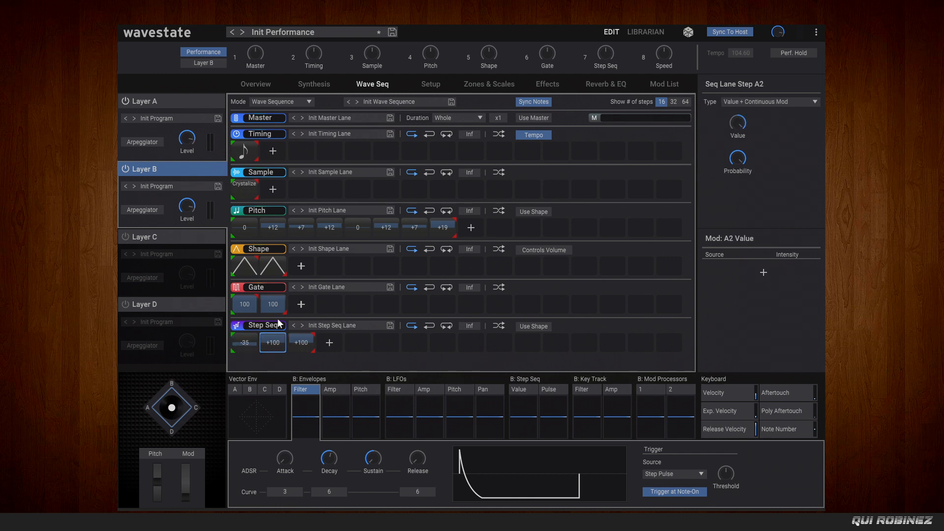
drag(246, 342, 259, 285)
drag(242, 344, 251, 225)
drag(274, 343, 282, 485)
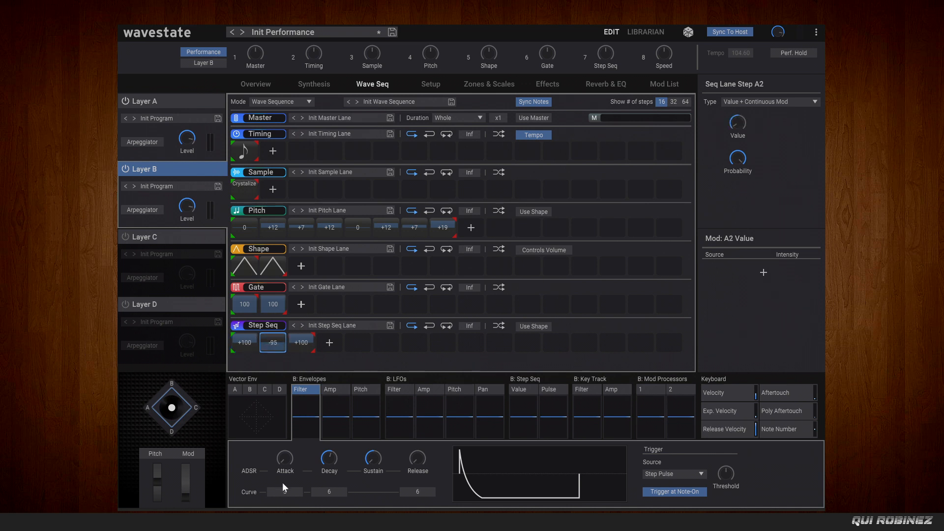
drag(275, 346, 276, 258)
drag(306, 341, 293, 393)
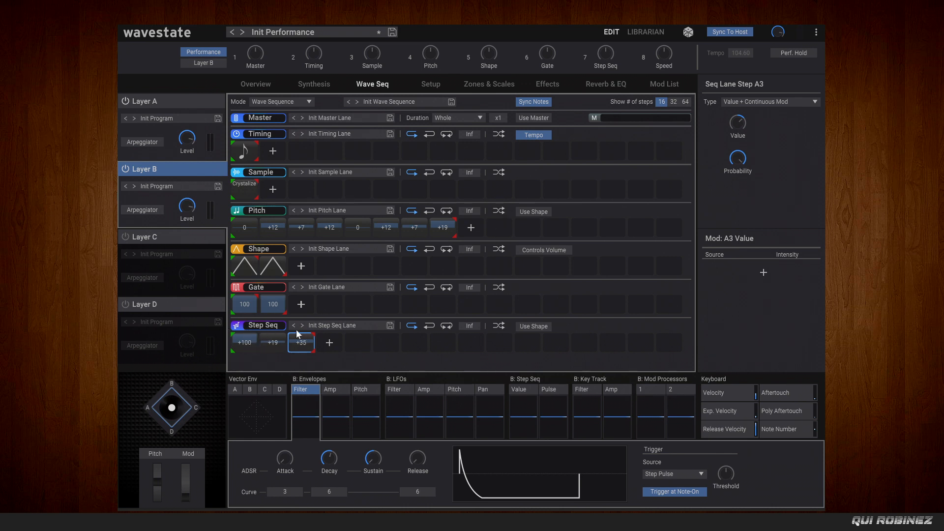
Modulate Layer B's amp level with Step Seq Lane at intensity 100 and lower the amp's base level
click(315, 84)
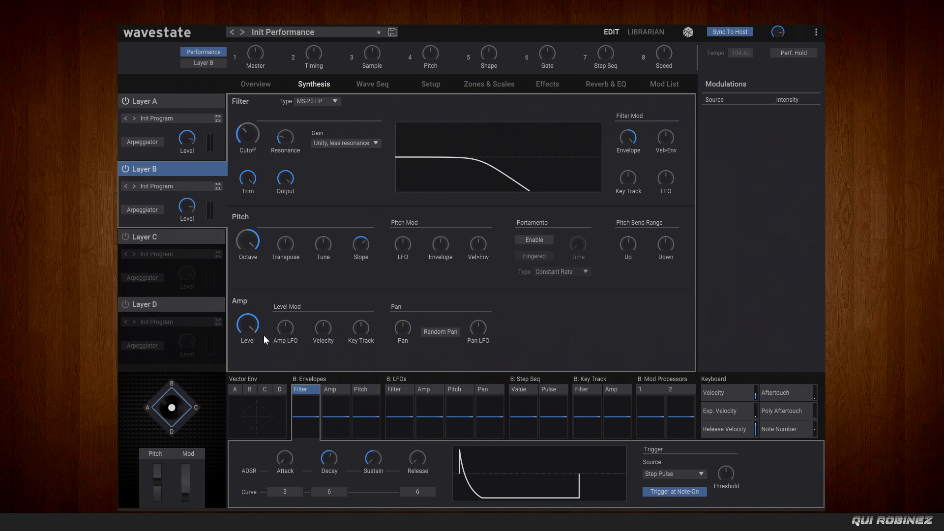
click(245, 327)
click(763, 121)
click(734, 114)
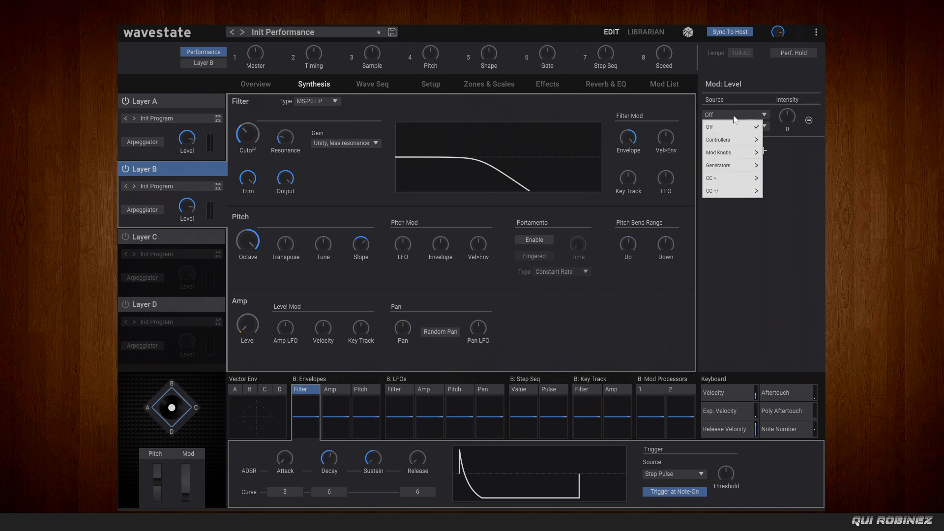
mouse_move(732, 167)
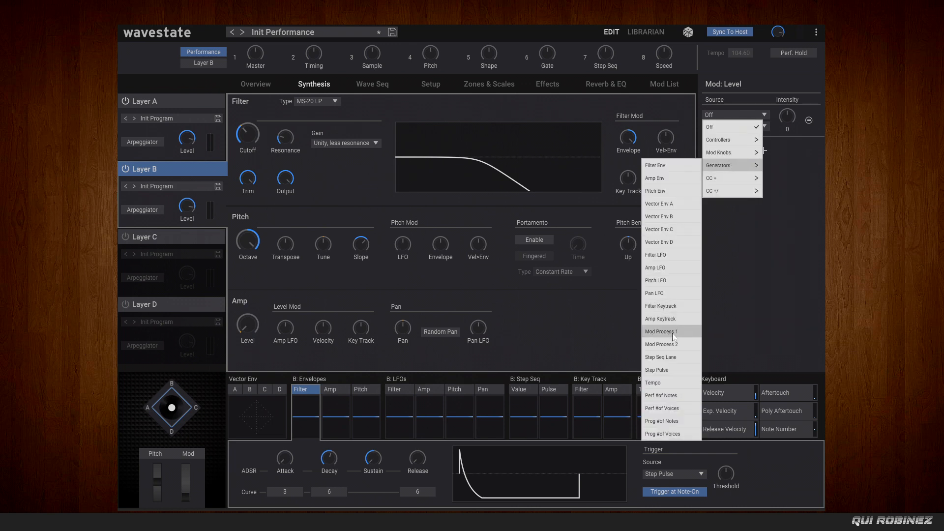
click(681, 358)
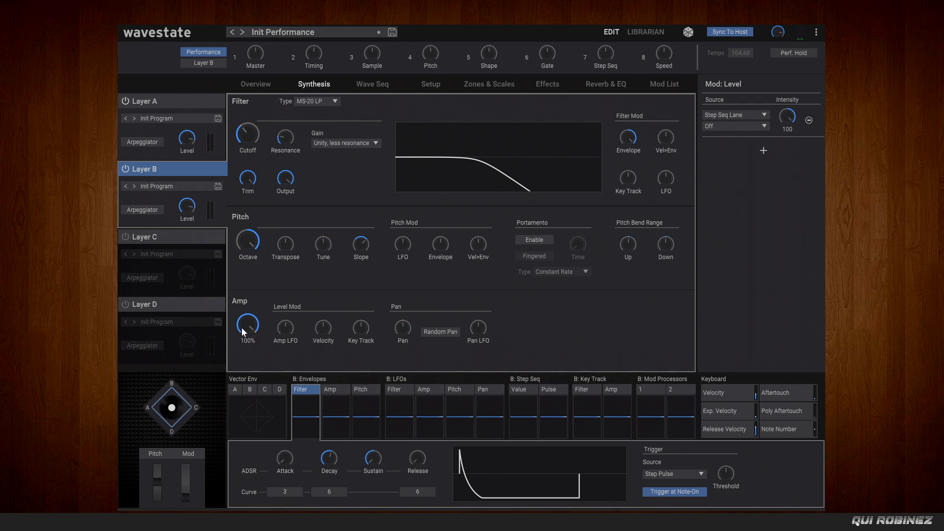
drag(246, 324, 244, 360)
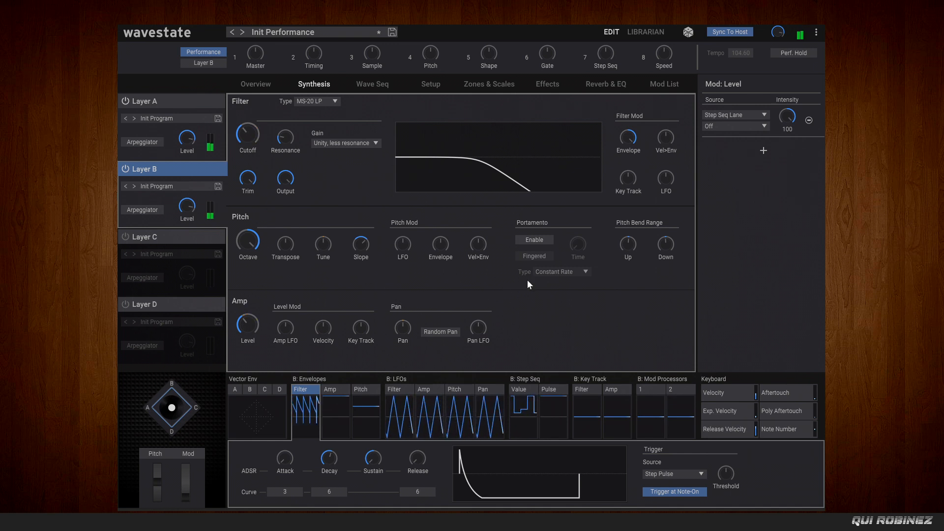
Set the second step of Layer B's Step Seq lane to -100 and the third to +21
click(383, 82)
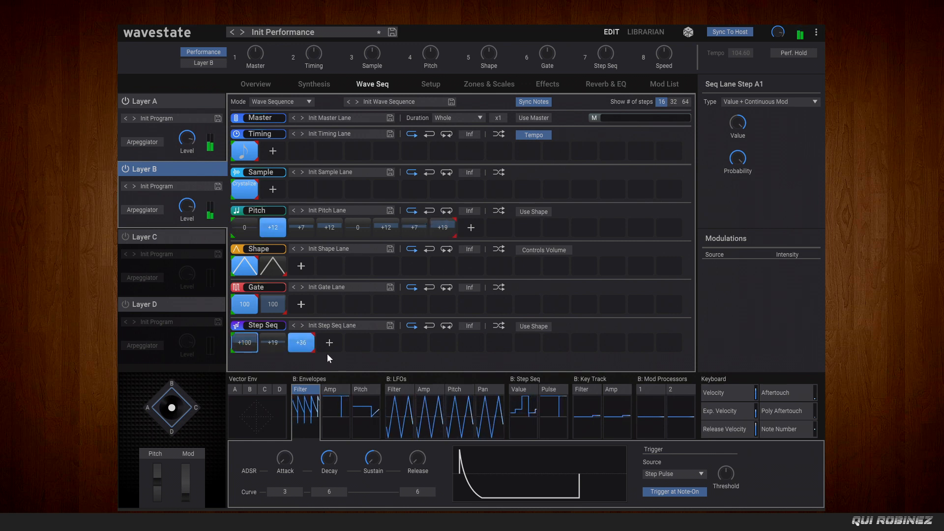
click(250, 344)
click(239, 326)
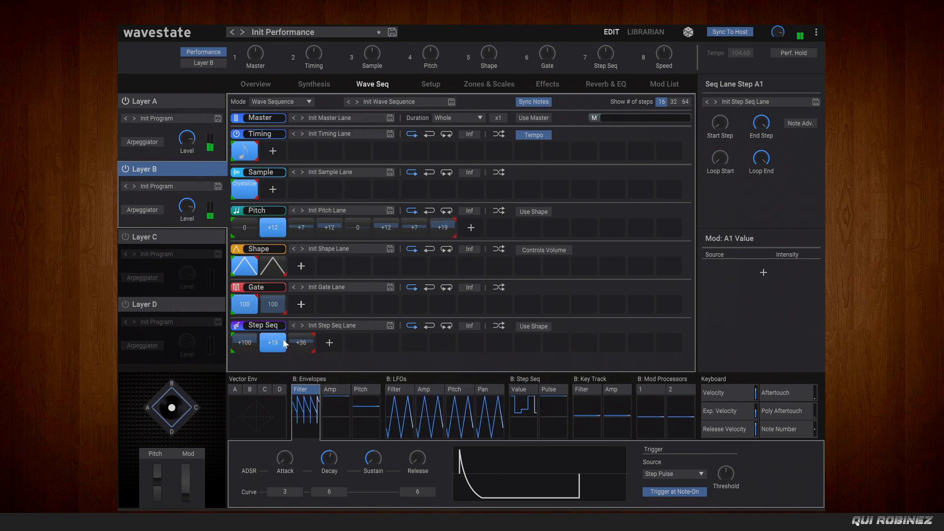
drag(269, 341, 268, 408)
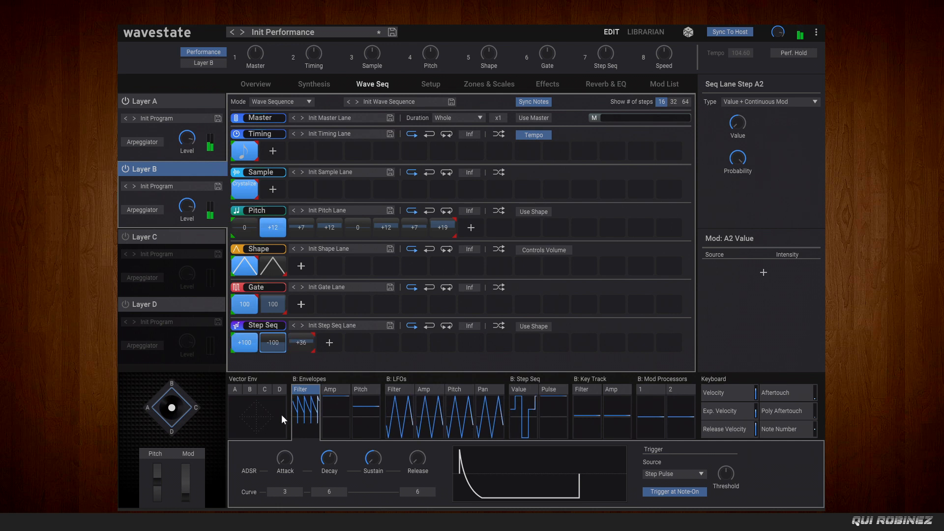
drag(306, 341, 308, 353)
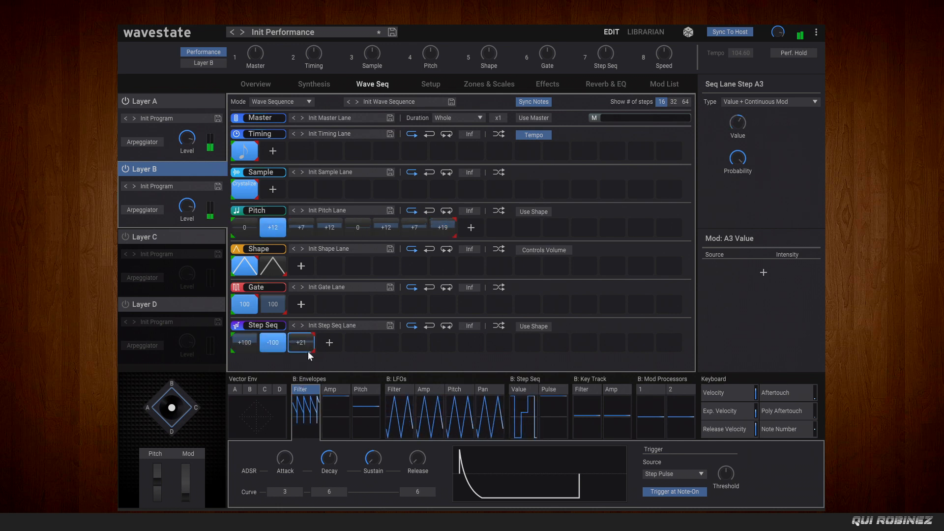
Raise Layer B's base amp level to about the middle of its range
click(314, 84)
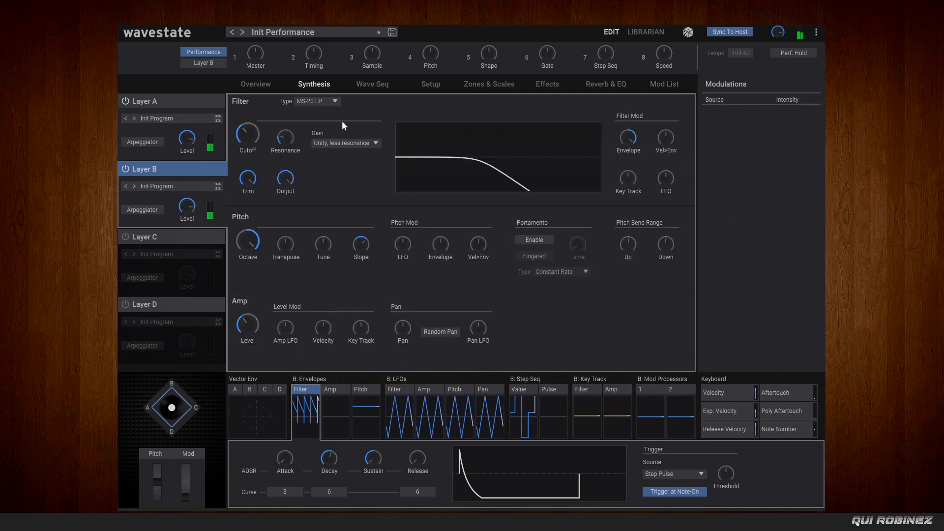
click(247, 324)
drag(231, 362, 241, 397)
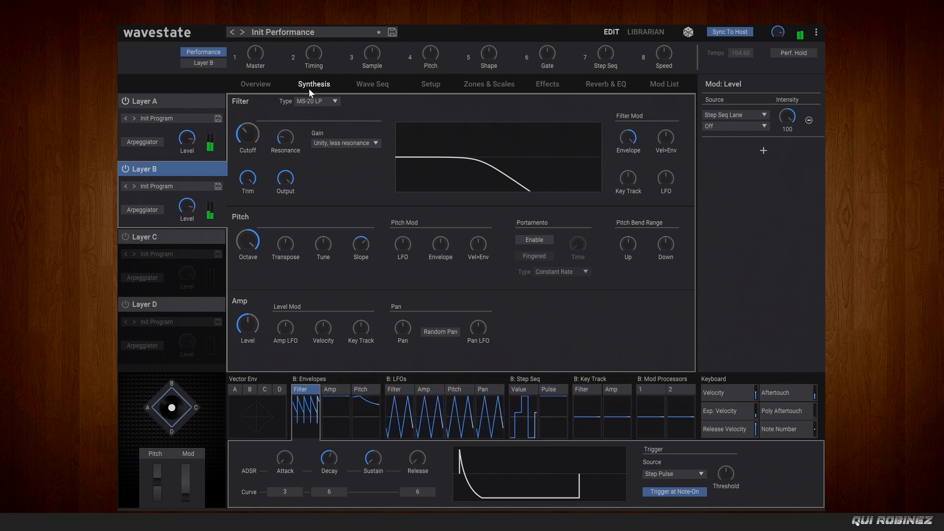
Increase the feedback and the wet/dry mix of Layer B's Stereo/Cross Delay
click(376, 85)
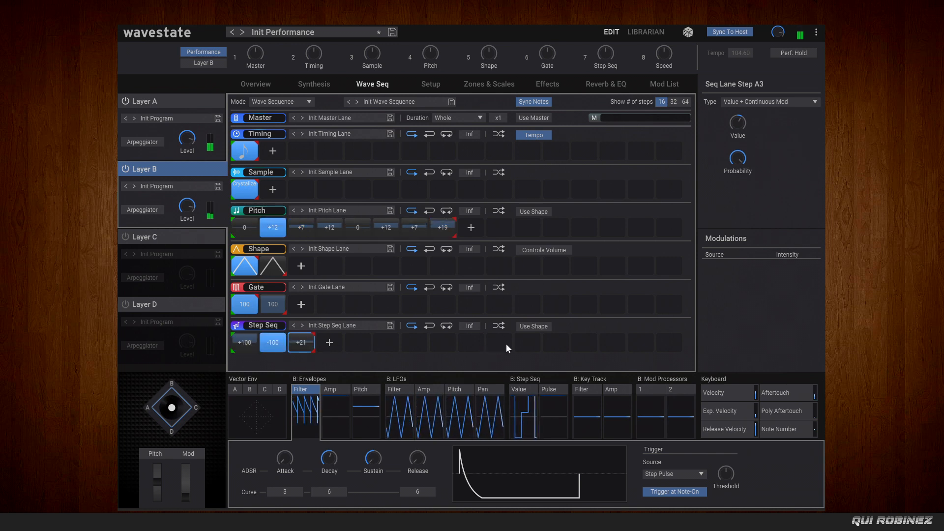
click(618, 85)
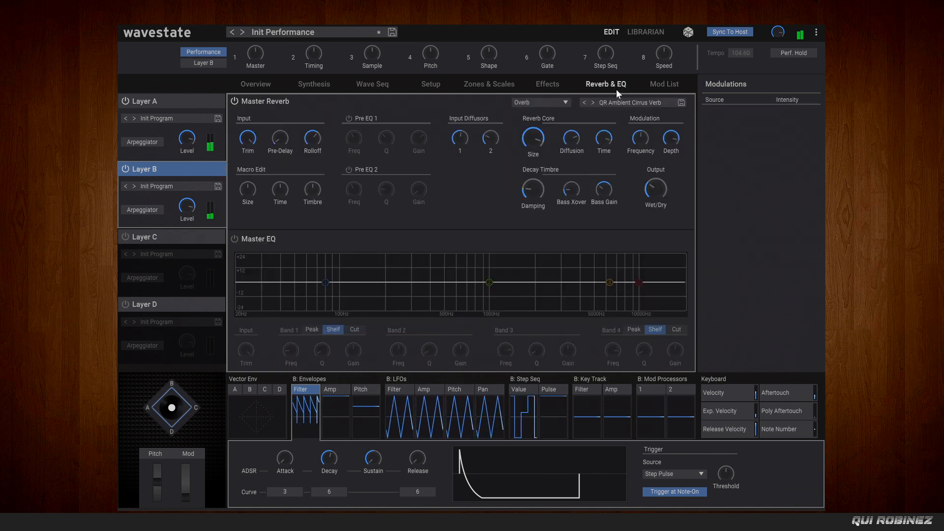
click(550, 88)
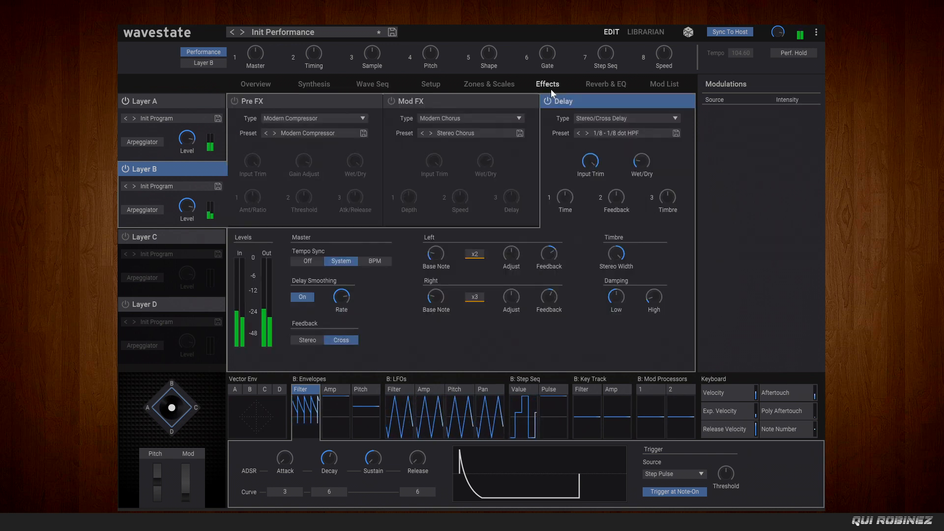
click(617, 202)
drag(618, 205, 599, 188)
click(640, 161)
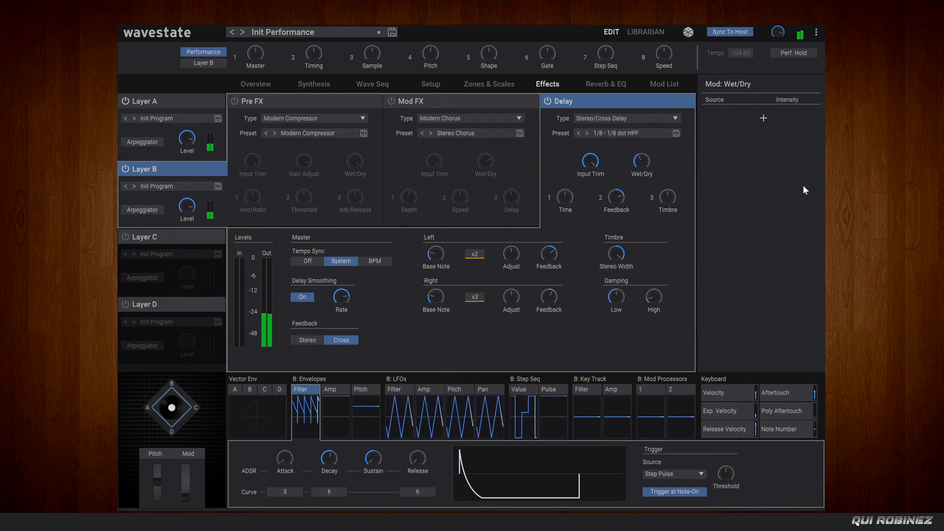
Try Random1 (S/H), Exponential Triangle and Sine as waveforms for Layer A's Filter LFO, then settle on Triangle
click(166, 102)
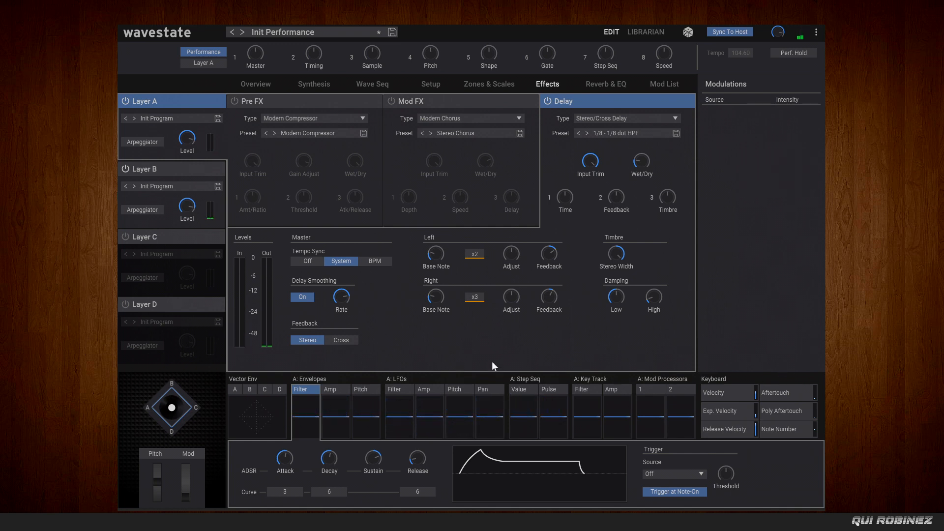
click(315, 84)
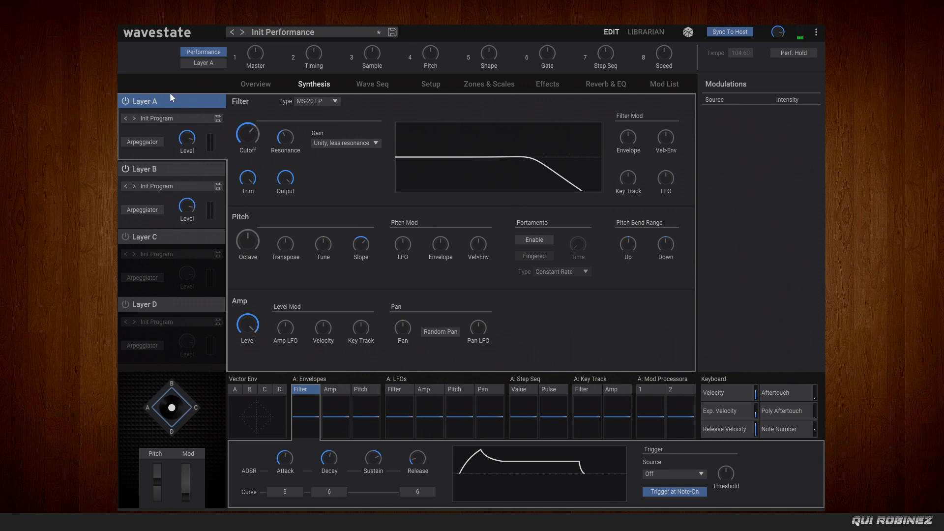
click(396, 390)
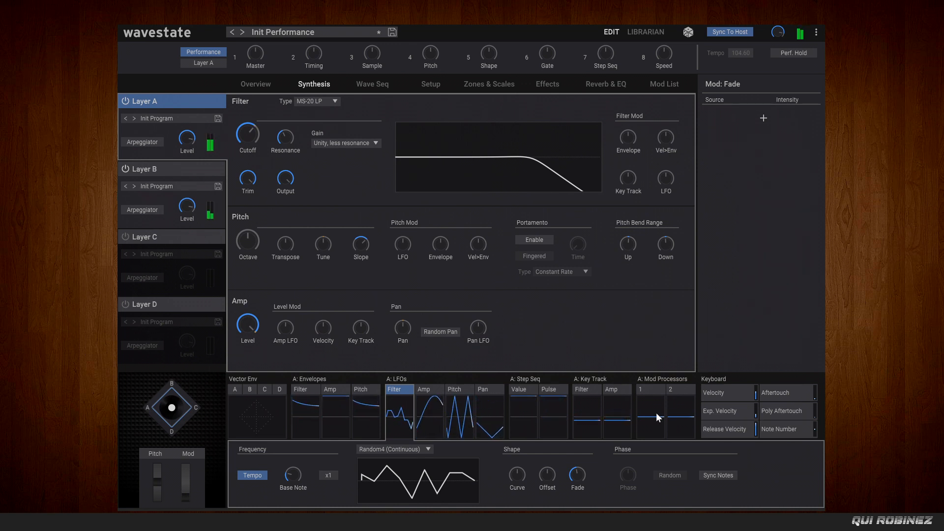
mouse_move(250, 133)
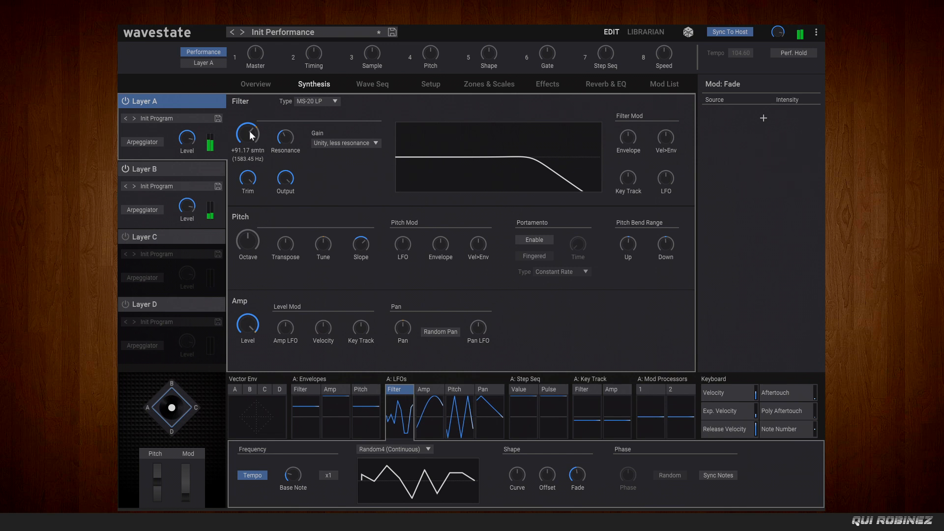
mouse_move(425, 251)
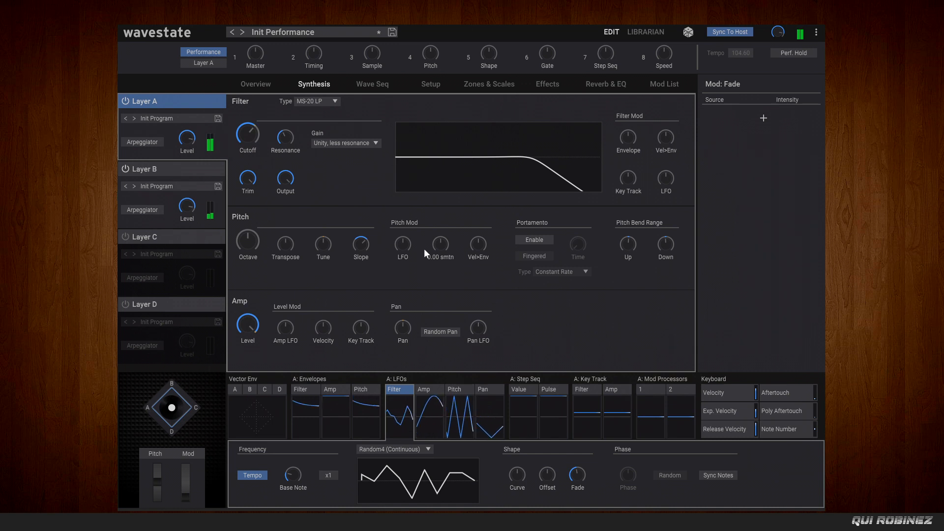
click(420, 449)
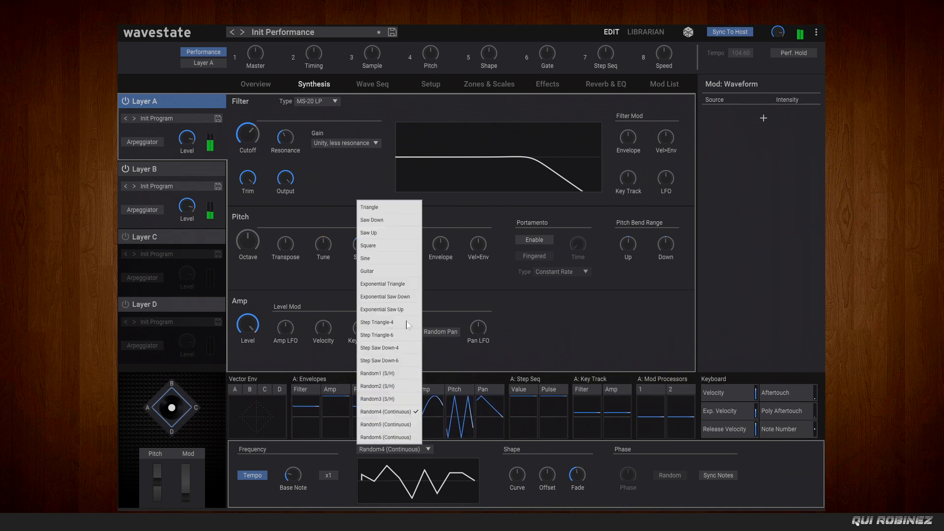
click(404, 375)
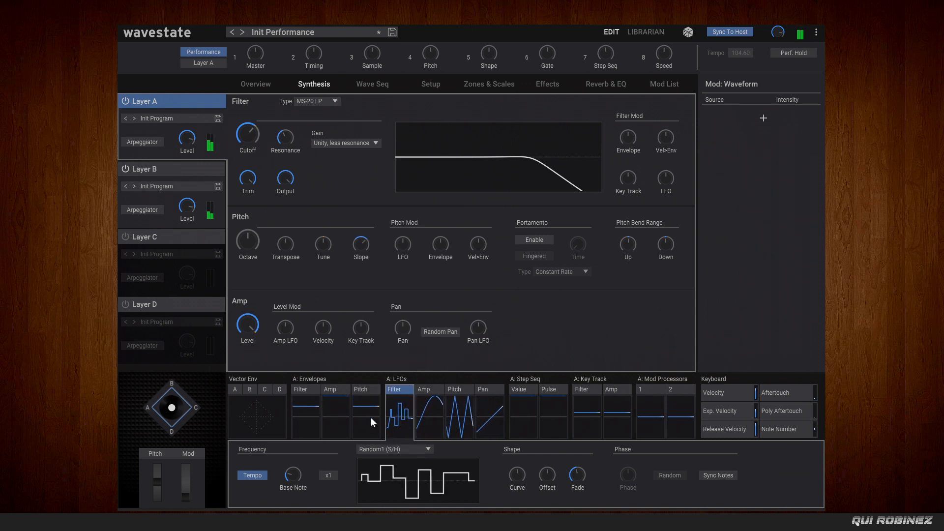
click(398, 449)
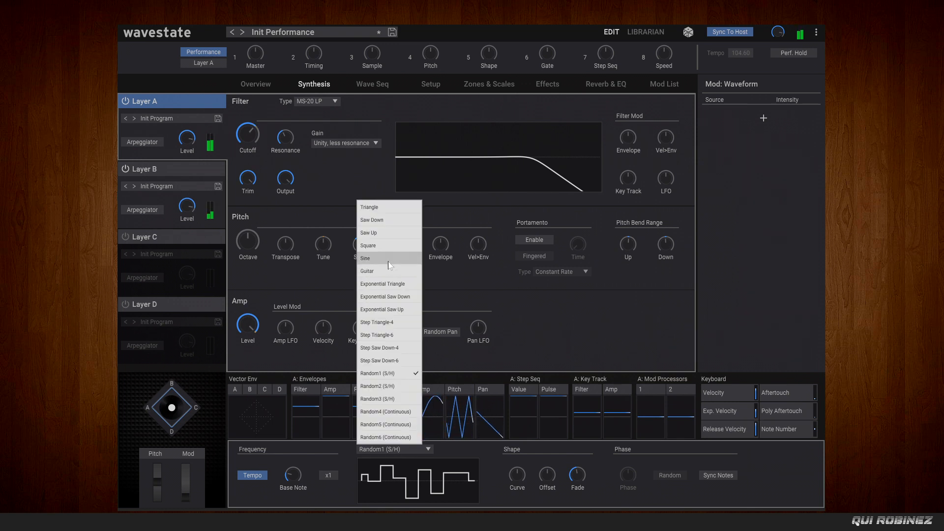
click(397, 284)
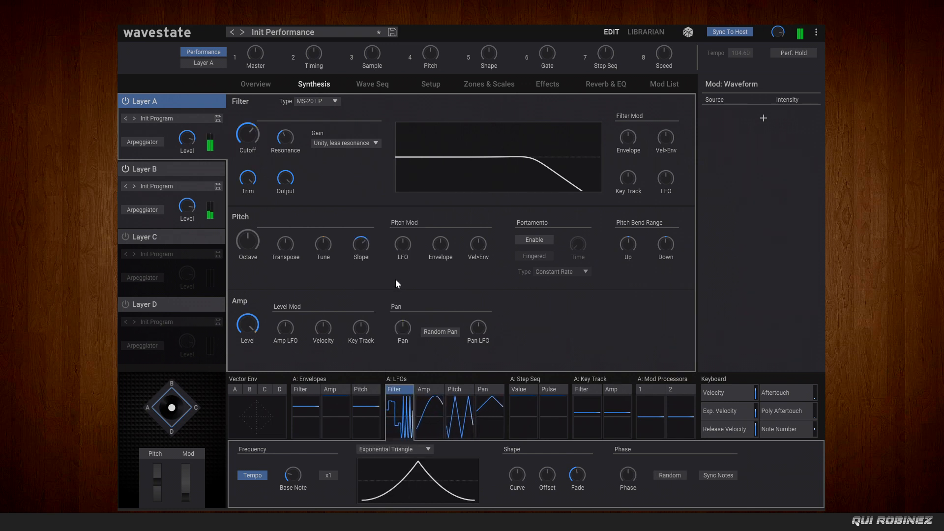
click(408, 448)
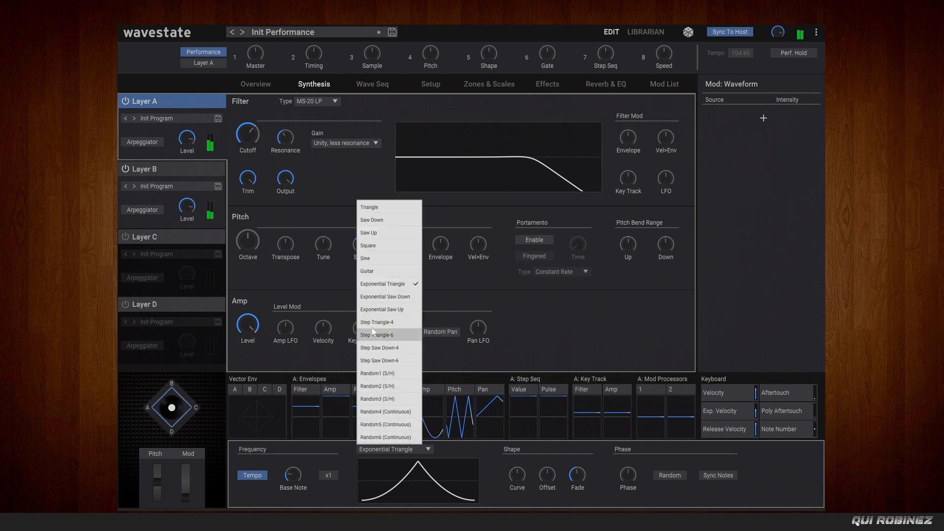
click(377, 257)
click(410, 450)
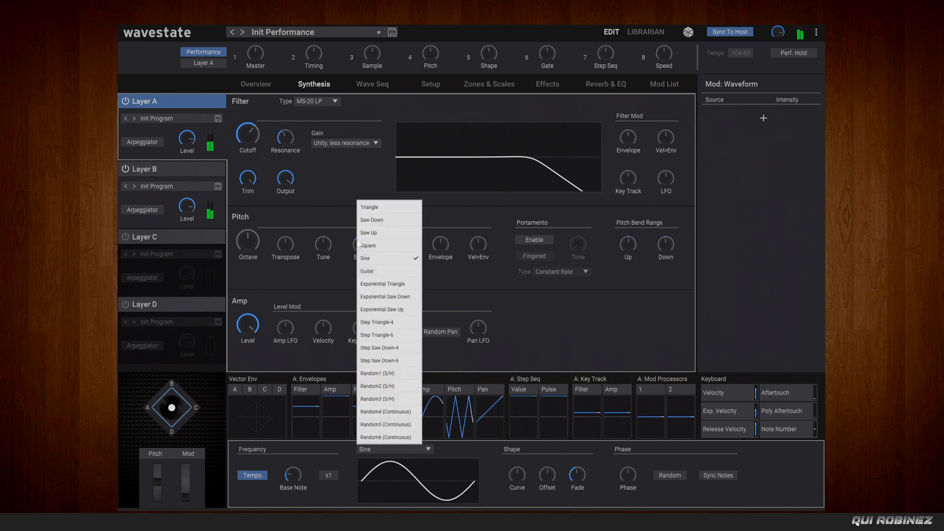
click(379, 208)
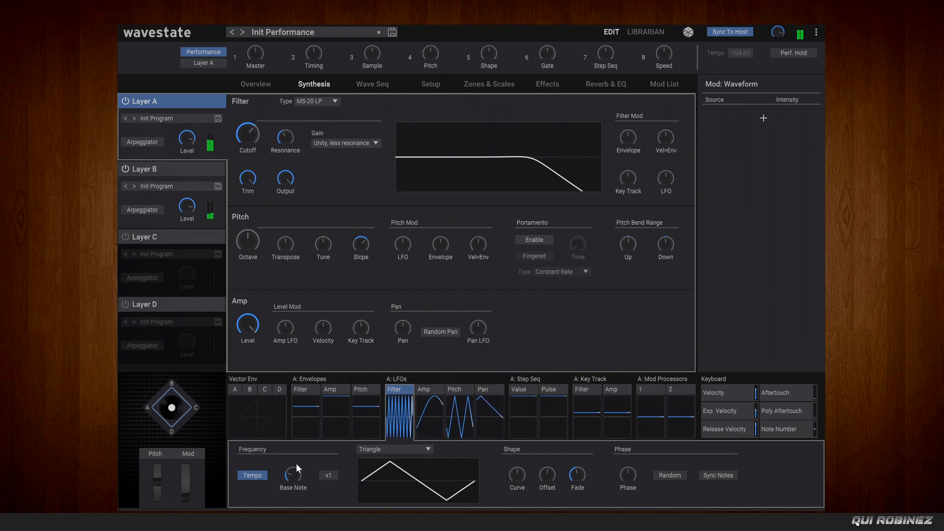
Examine Layer A's filter cutoff modulation sources and the settings of its Amp, Pitch, Pan and Filter LFOs
click(430, 387)
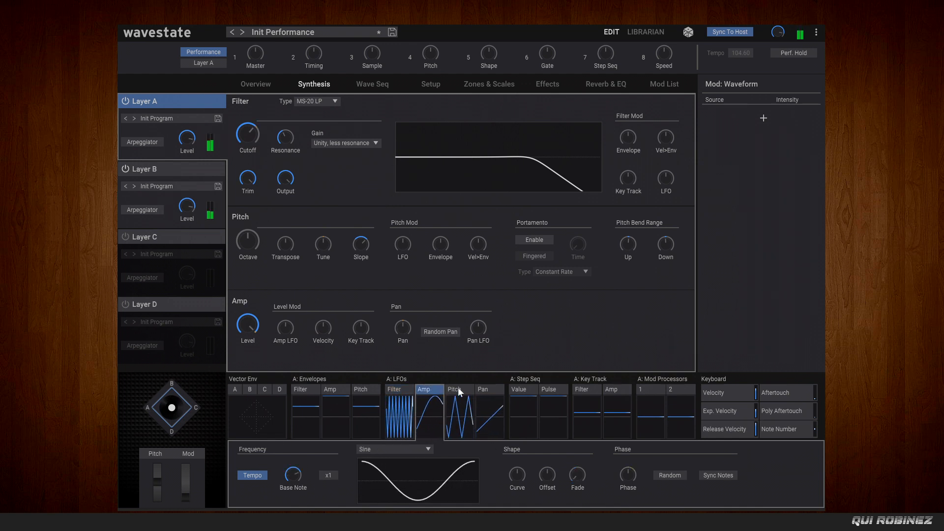
click(252, 134)
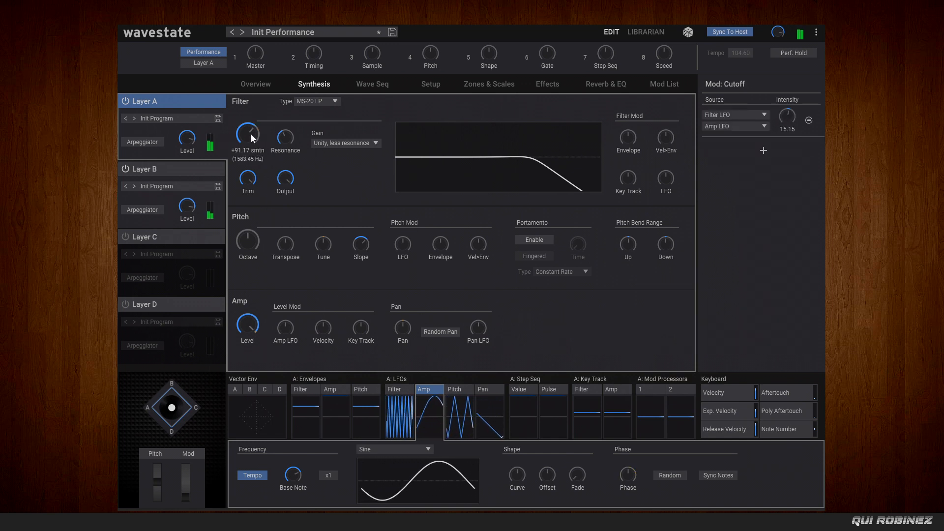
click(459, 388)
click(426, 389)
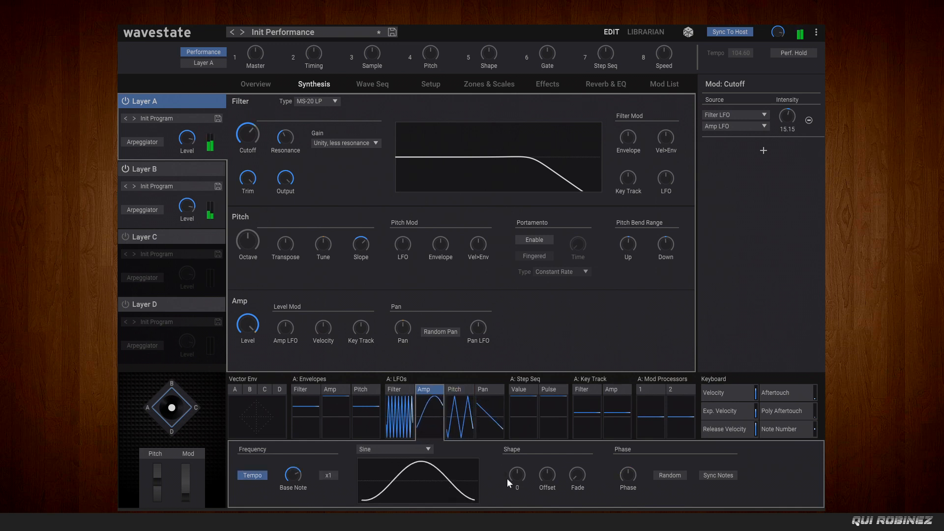
drag(290, 477, 291, 463)
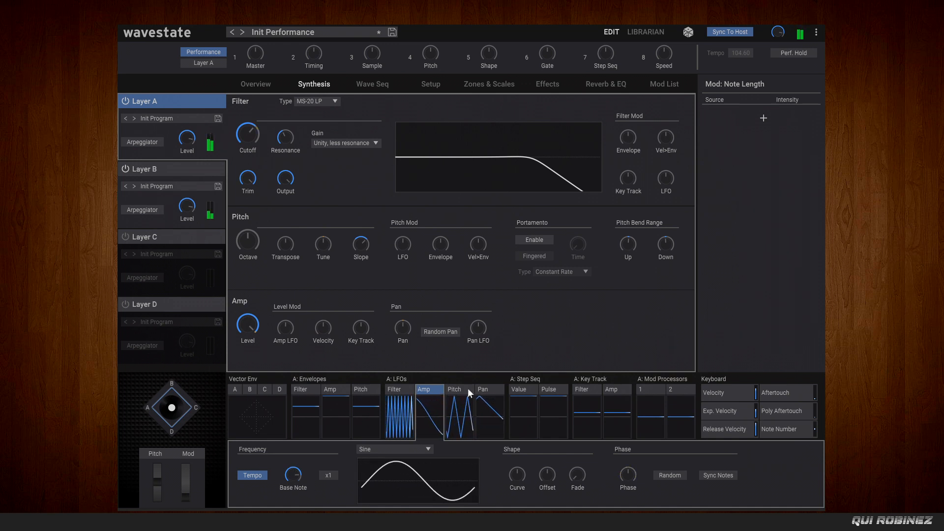
click(487, 389)
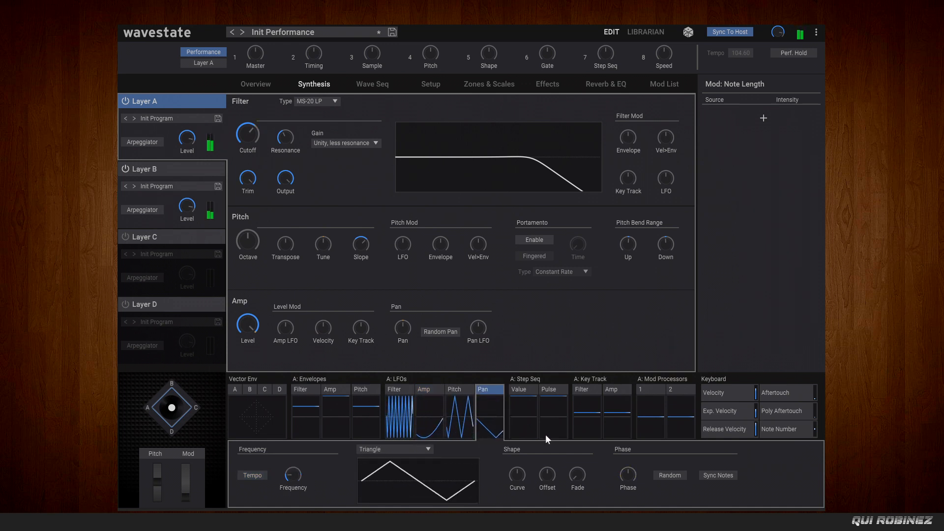
click(395, 389)
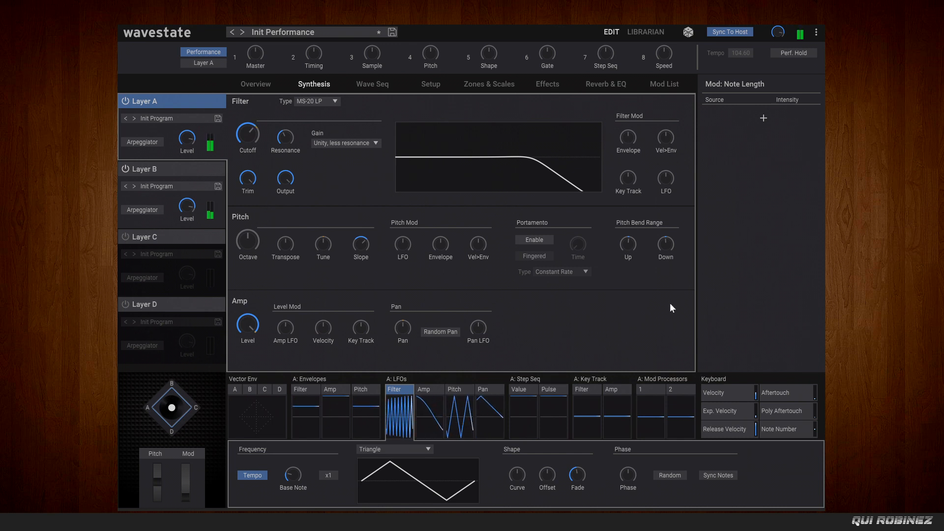
Delete the first step of the Pitch lane in Layer B's wave sequence
click(163, 168)
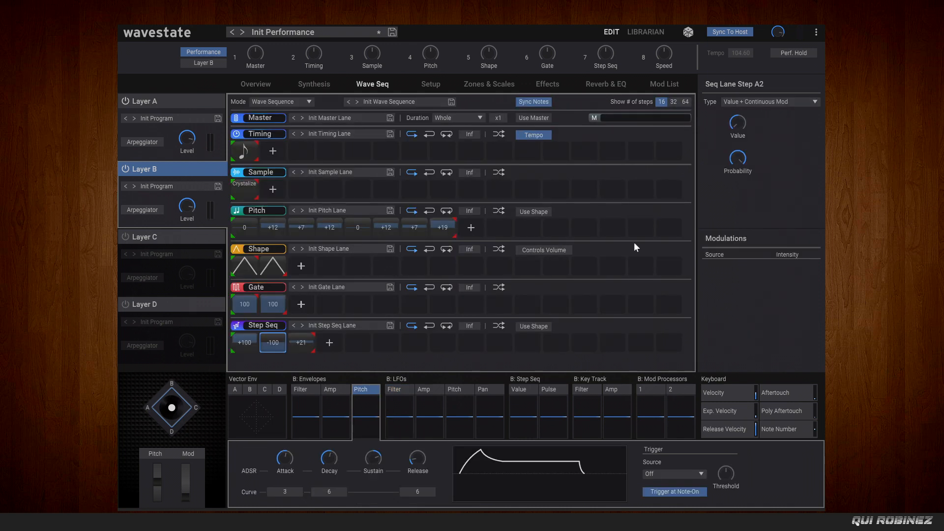
right_click(254, 229)
click(258, 232)
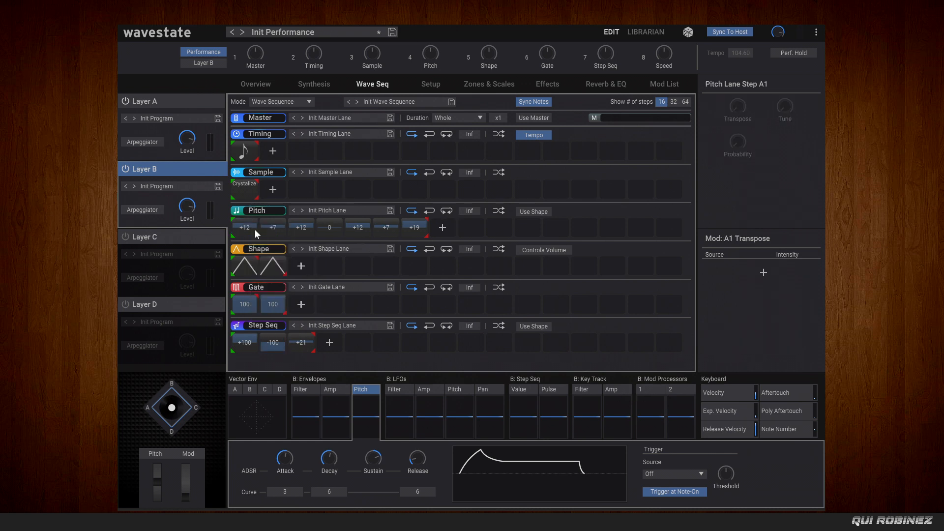
Cut steps from the start of Layer B's Pitch lane until only the +19 step remains
right_click(247, 227)
click(251, 235)
right_click(245, 227)
click(251, 234)
right_click(246, 228)
click(252, 235)
right_click(246, 227)
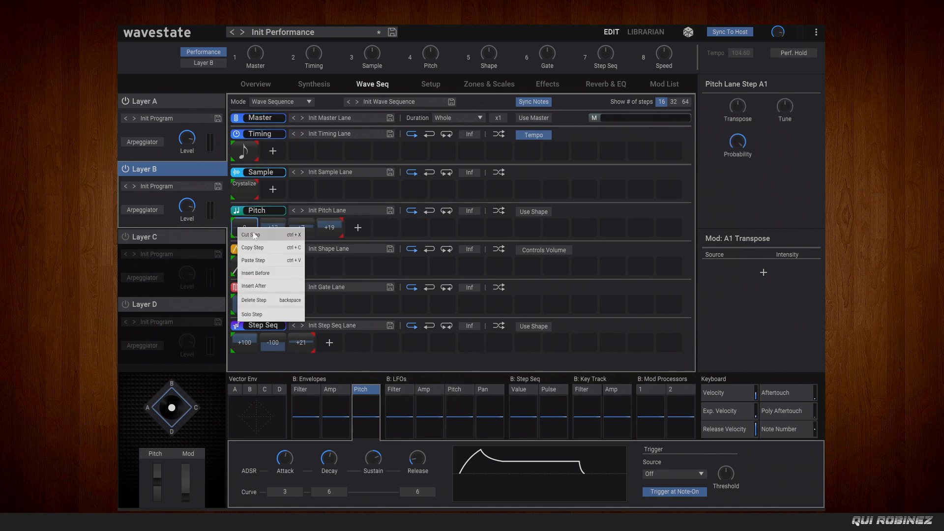
click(253, 235)
right_click(246, 227)
click(252, 234)
right_click(246, 228)
click(252, 234)
Reset the remaining Pitch step's transpose to 0 and modulate it with the Pan LFO at an intensity of +25
click(249, 228)
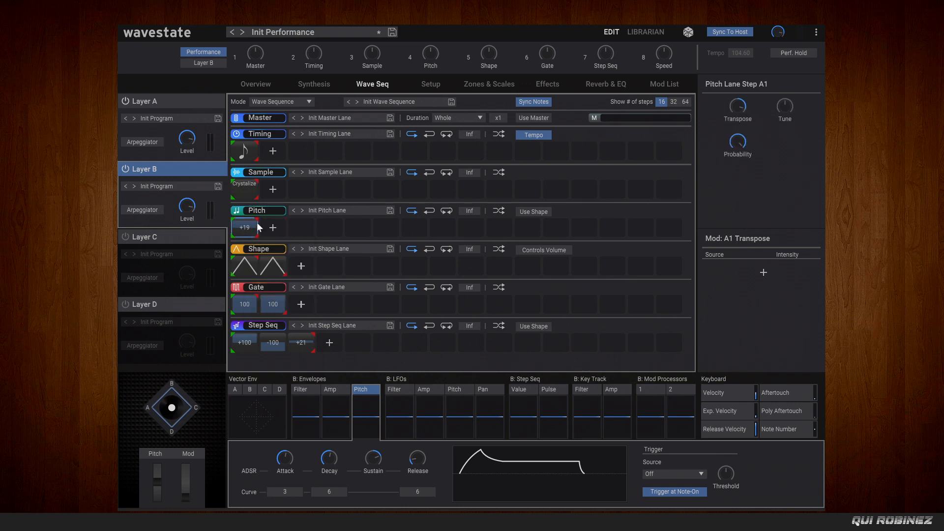
double_click(237, 231)
click(764, 273)
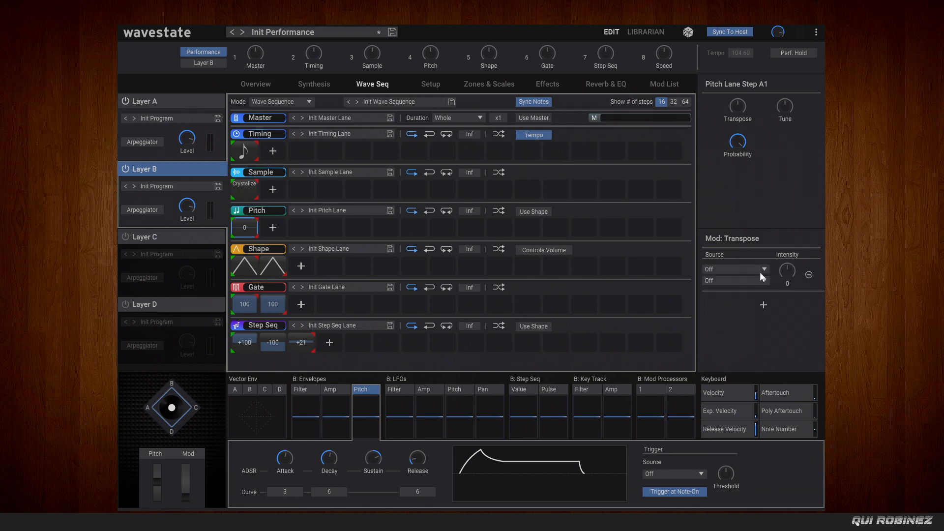
click(735, 273)
mouse_move(734, 308)
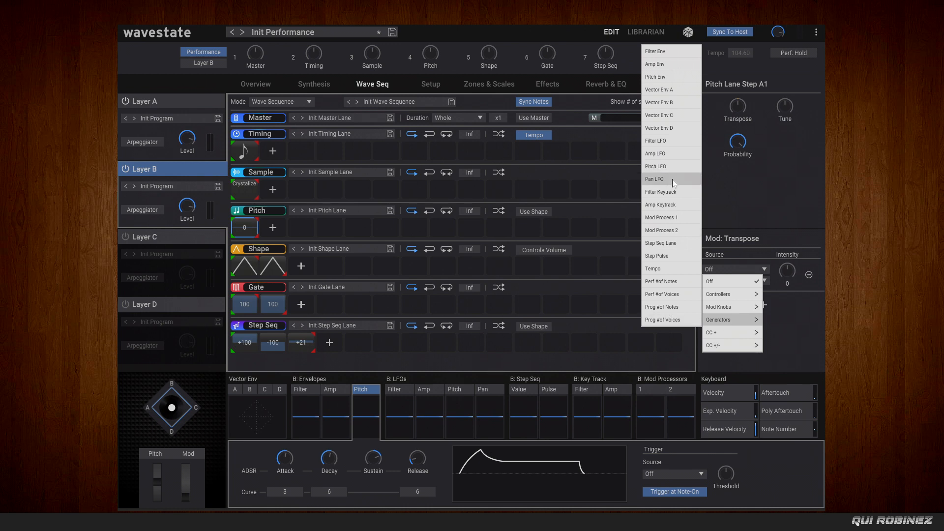
click(672, 179)
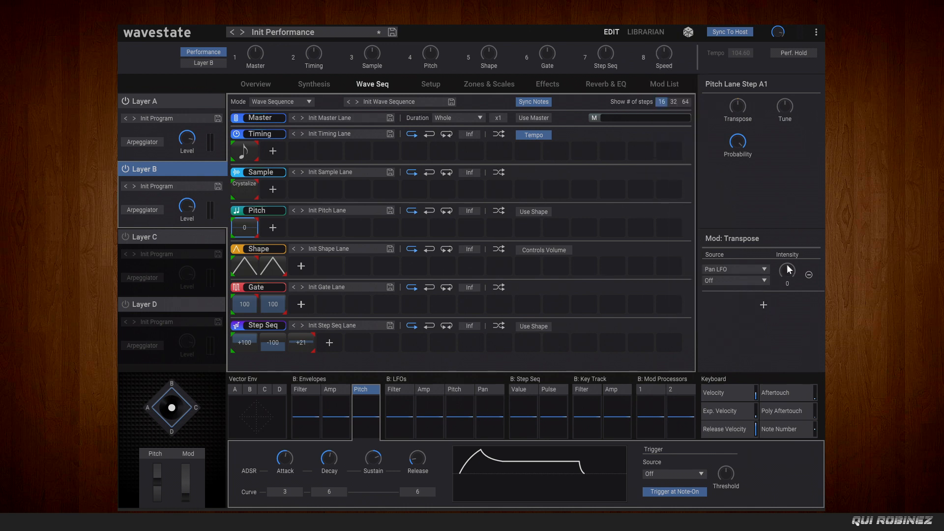
drag(770, 236, 764, 191)
Set the waveform of Layer B's Pan LFO to Random1 (S/H)
click(488, 391)
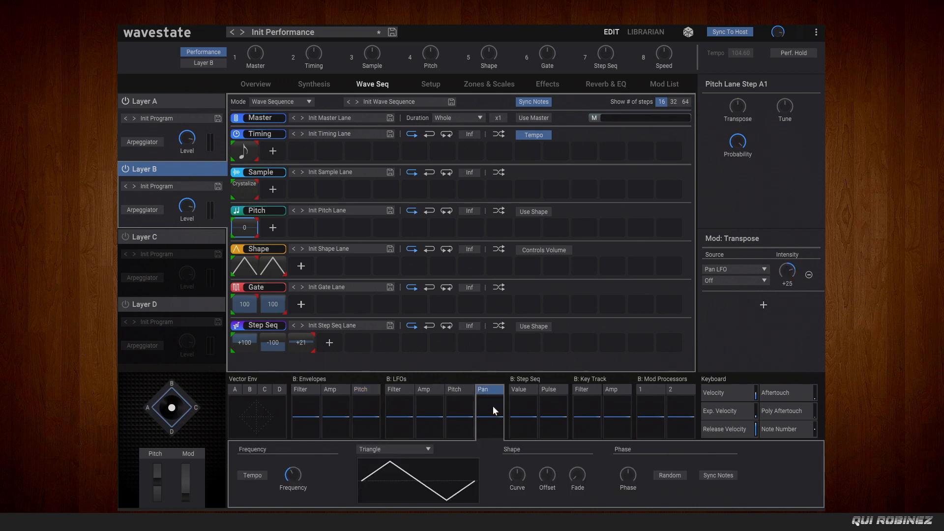
click(407, 449)
click(400, 376)
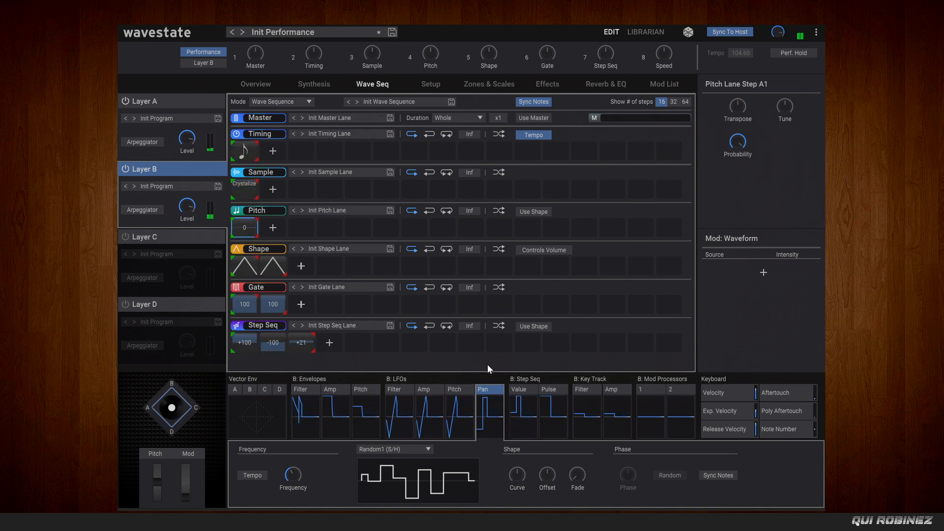
right_click(249, 342)
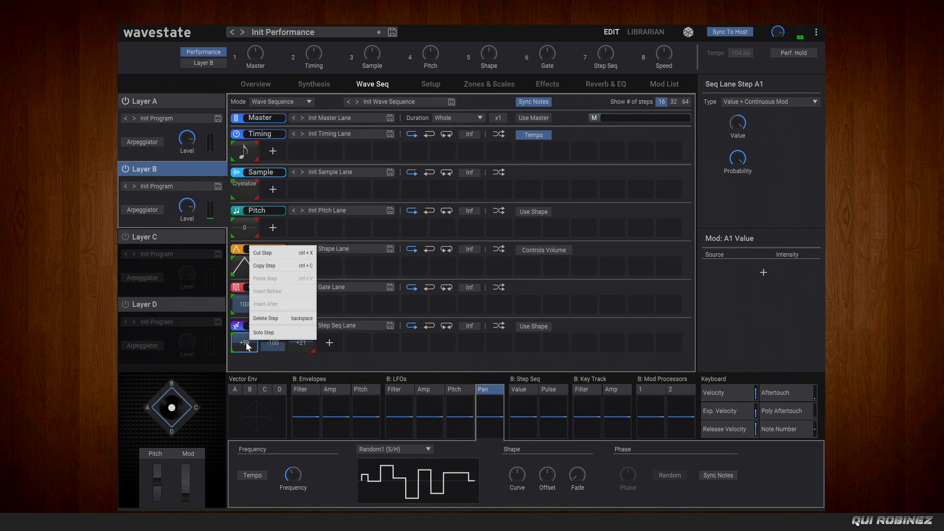
click(248, 345)
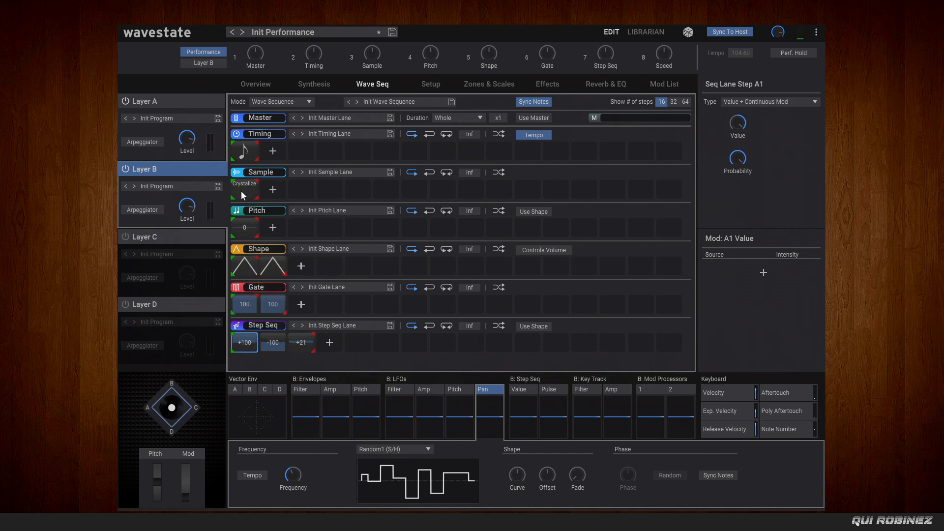
Enable Fit to Scale for Layer B's Pitch lane and set the scale to A Minor
click(238, 210)
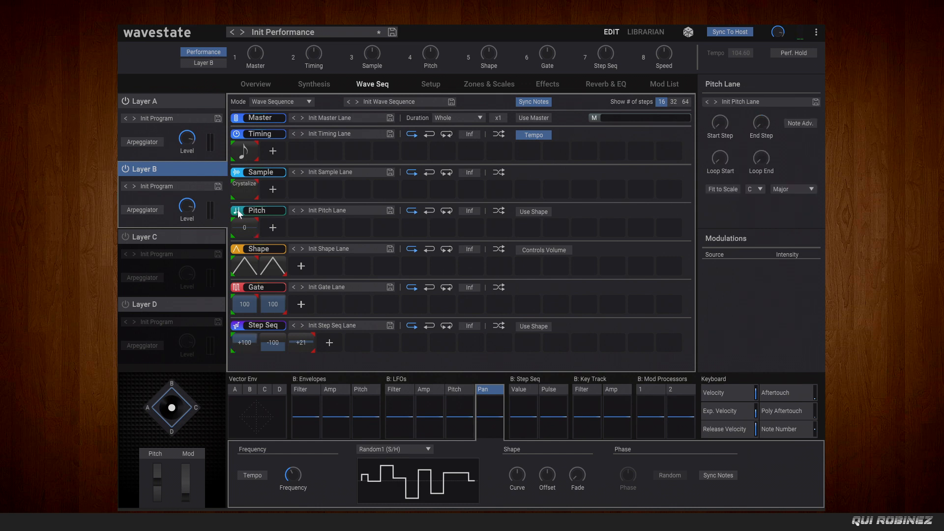
click(760, 193)
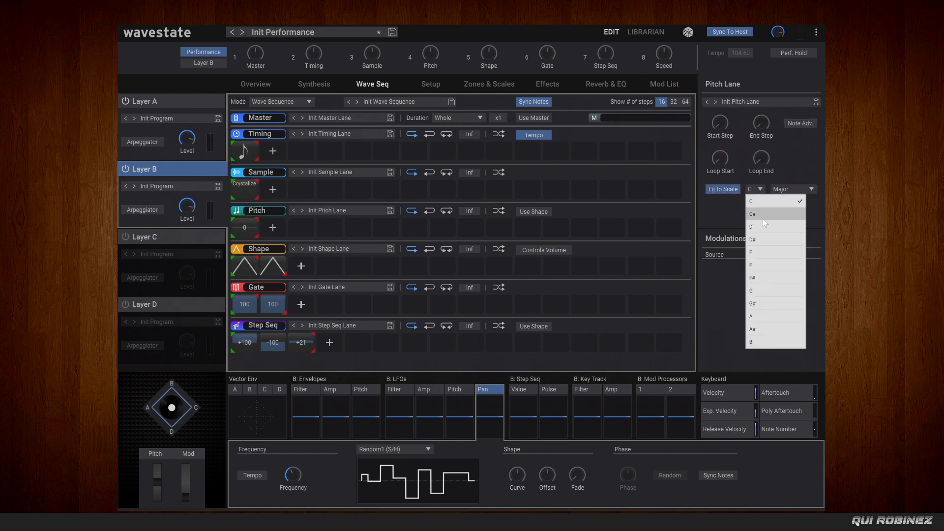
click(782, 315)
click(792, 190)
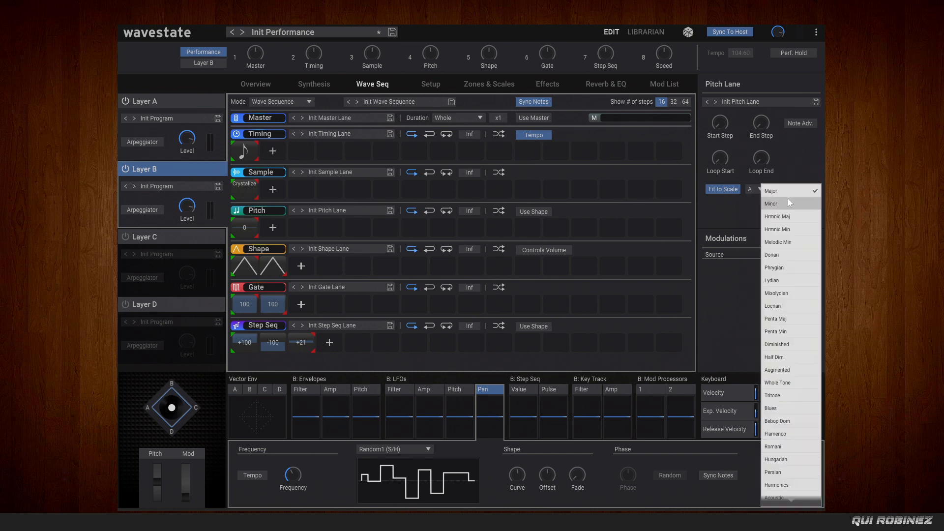
click(788, 200)
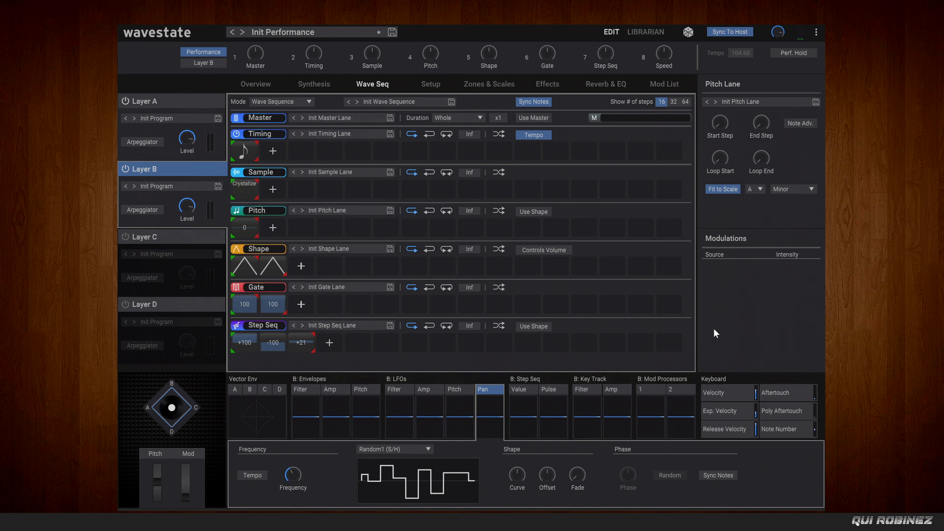
Display the synthesis settings of Layer A
click(165, 100)
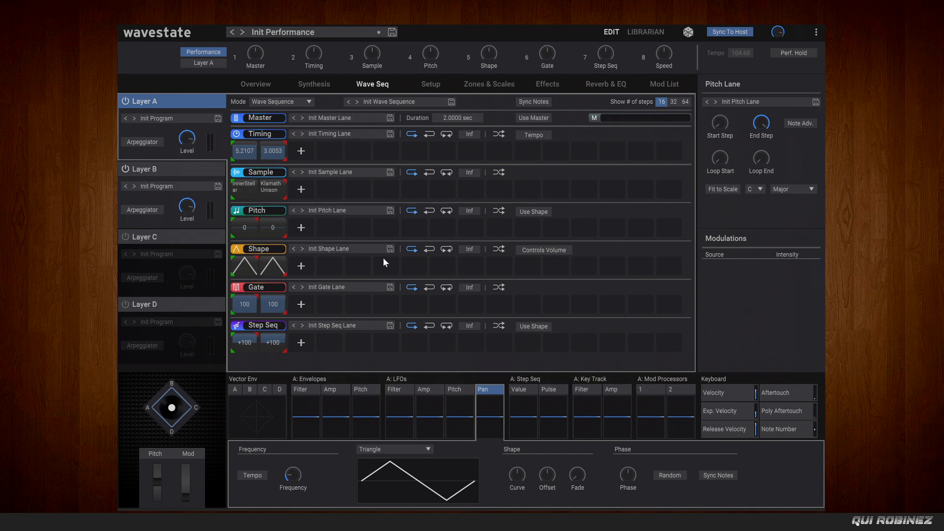
click(313, 81)
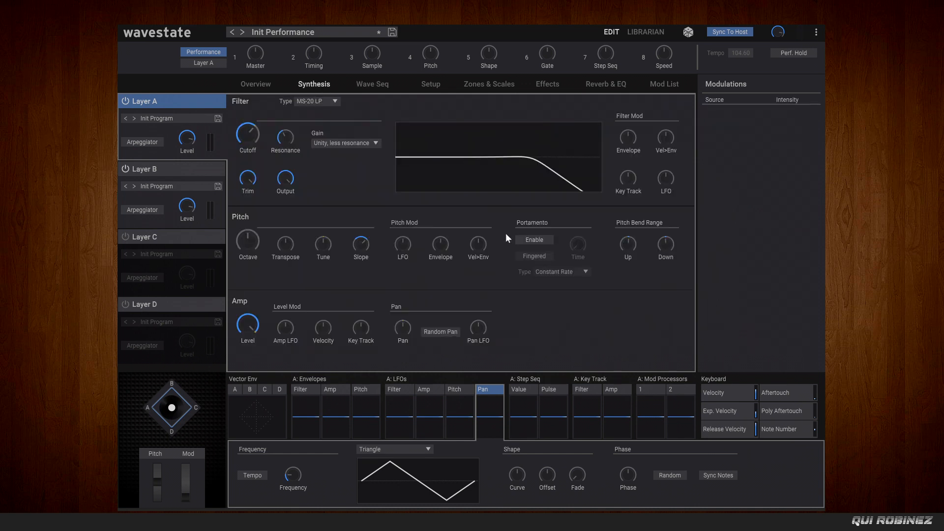